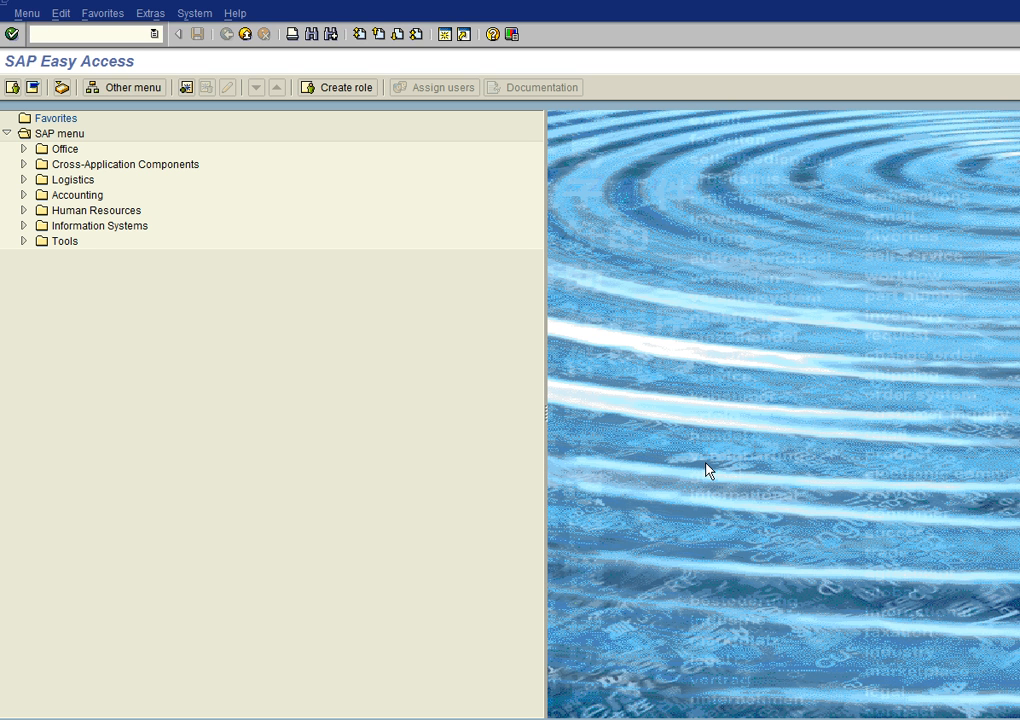
# Go to transaction /n/getst/main and open the Maintain selector function under Configuration, Selectors
pyautogui.write('/n/getst/main')
pyautogui.press('Return')
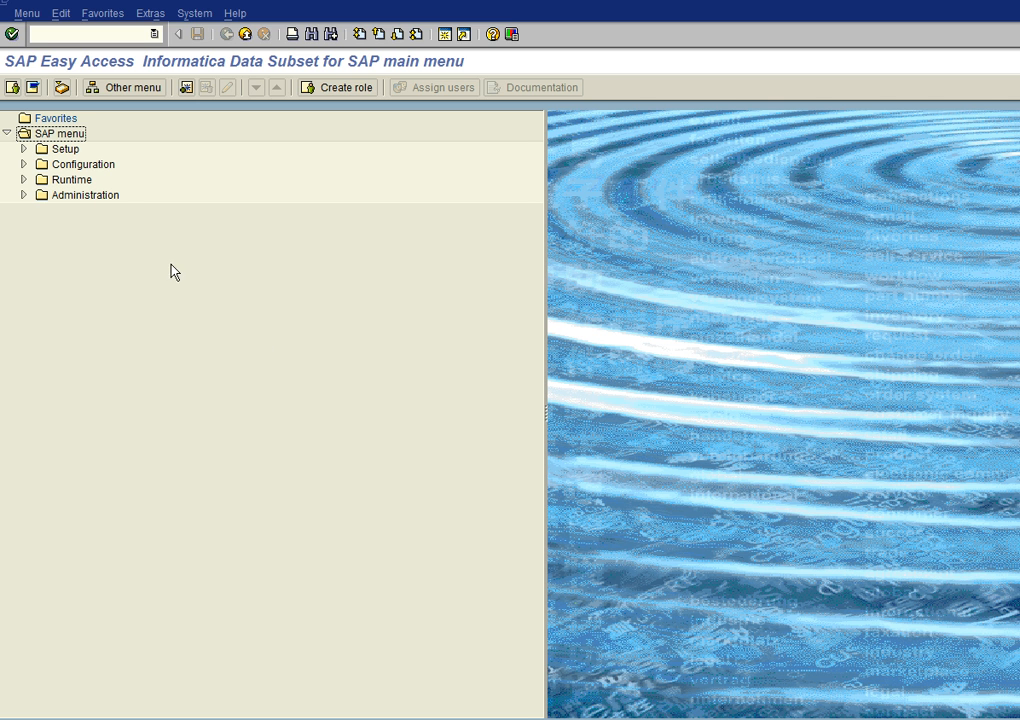
pyautogui.click(23, 164)
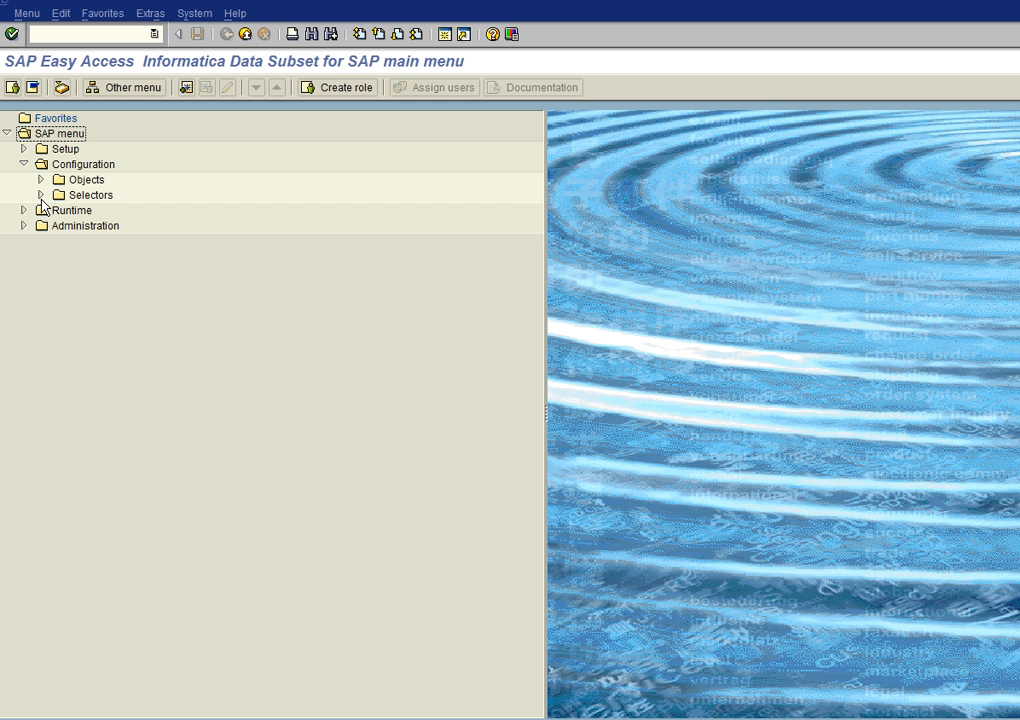
pyautogui.click(41, 196)
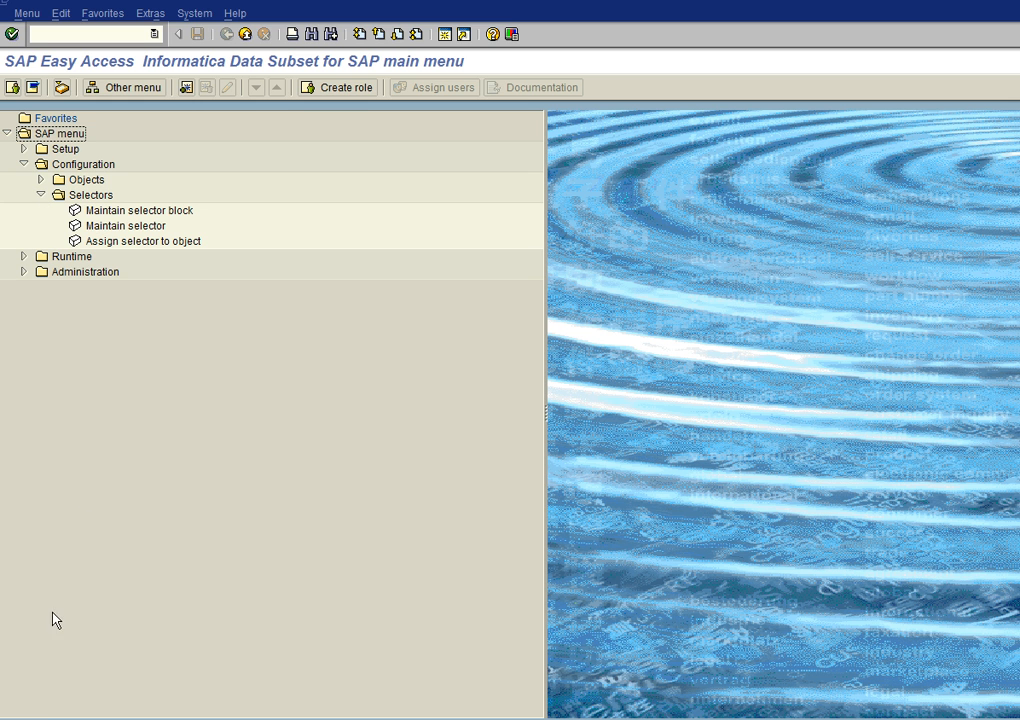
pyautogui.doubleClick(99, 229)
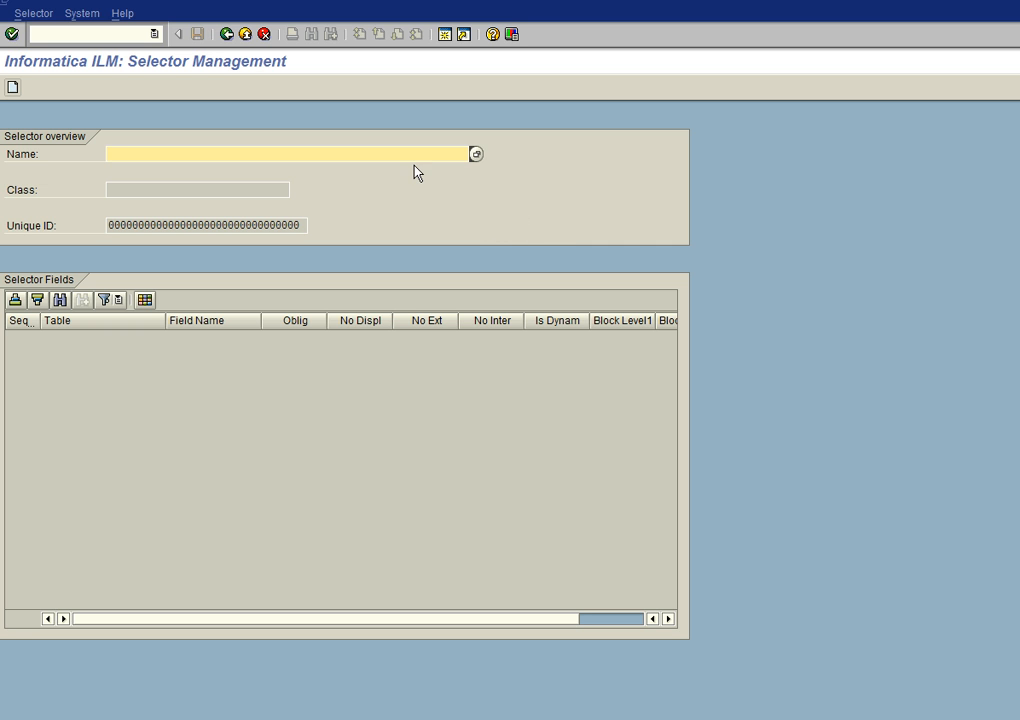
# Search the selector names for "template" and load "Selector for HR PA Template"
pyautogui.click(476, 155)
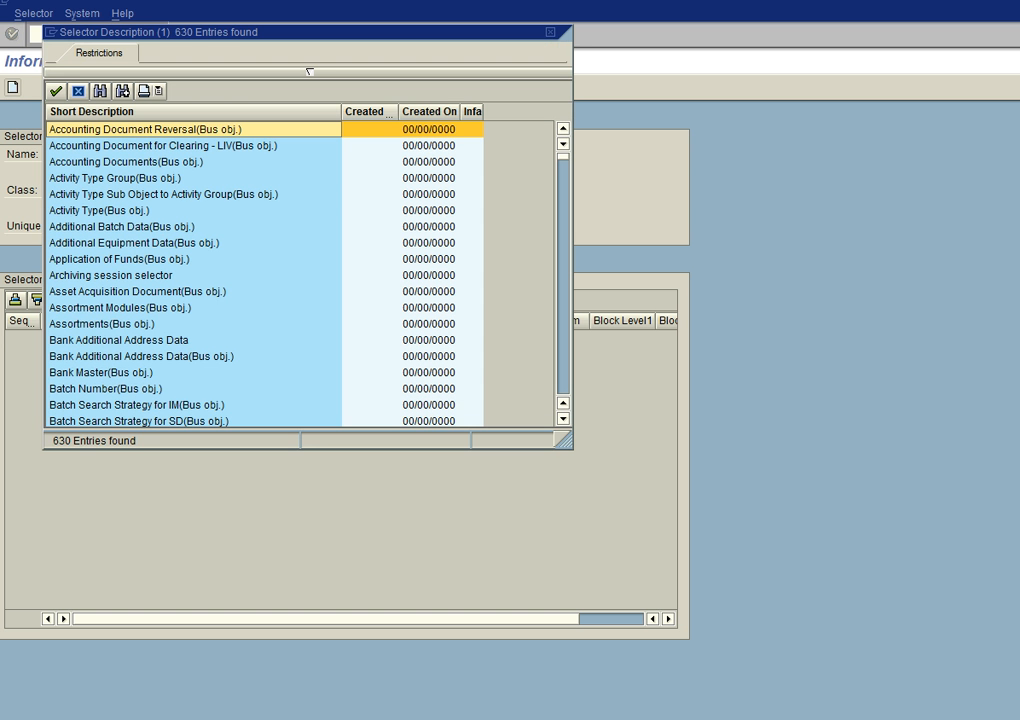
pyautogui.click(100, 91)
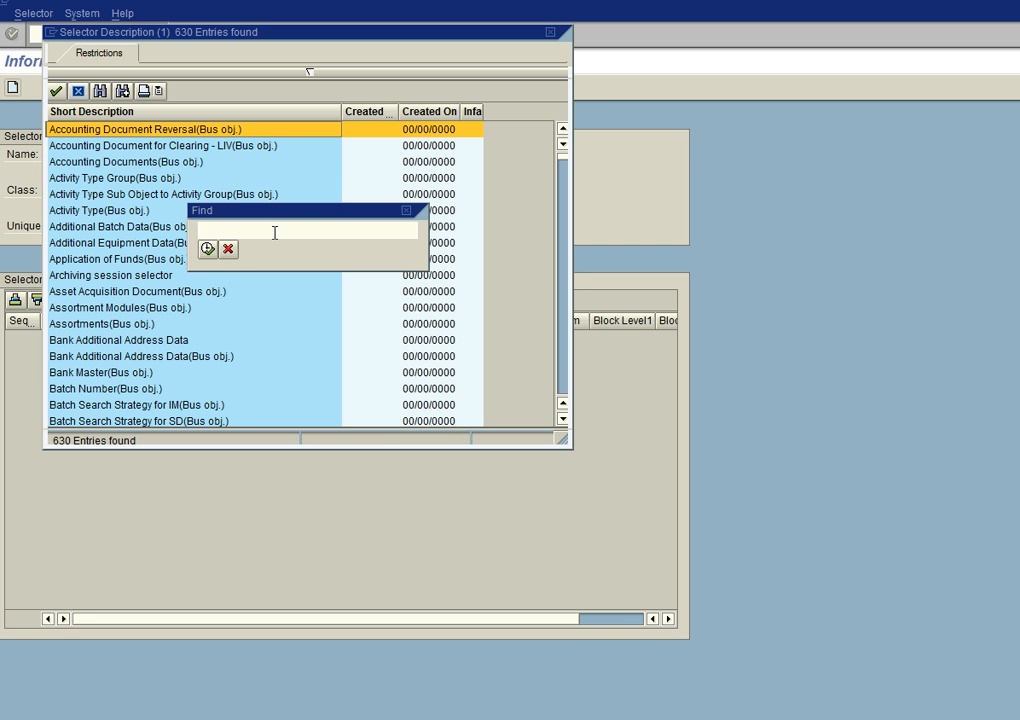
pyautogui.write('template')
pyautogui.press('Return')
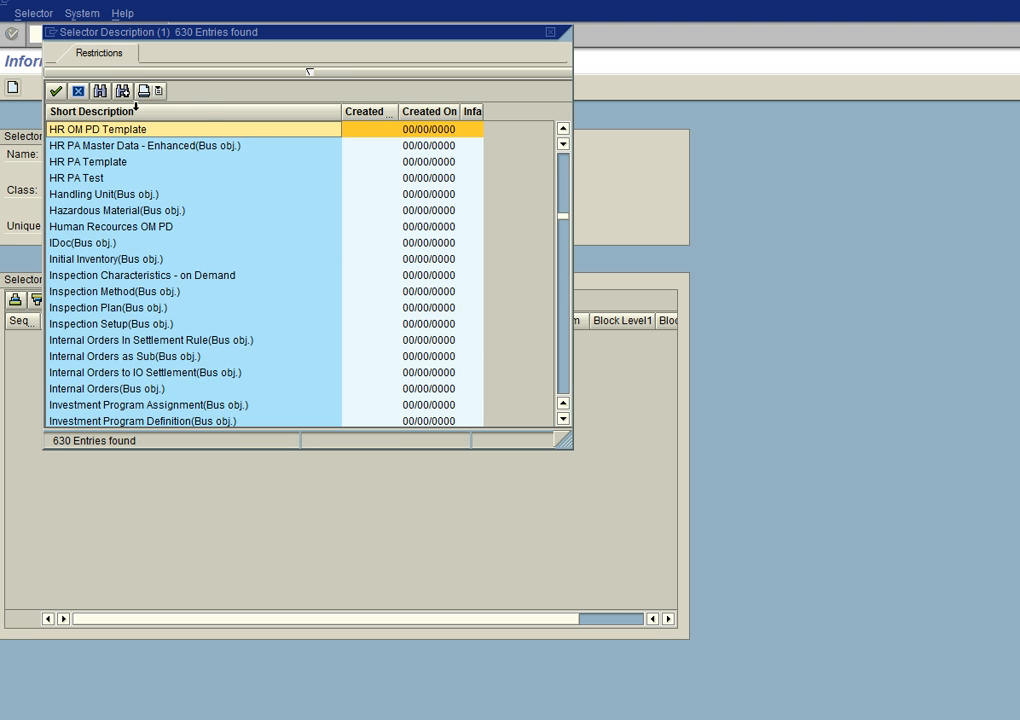
pyautogui.click(123, 91)
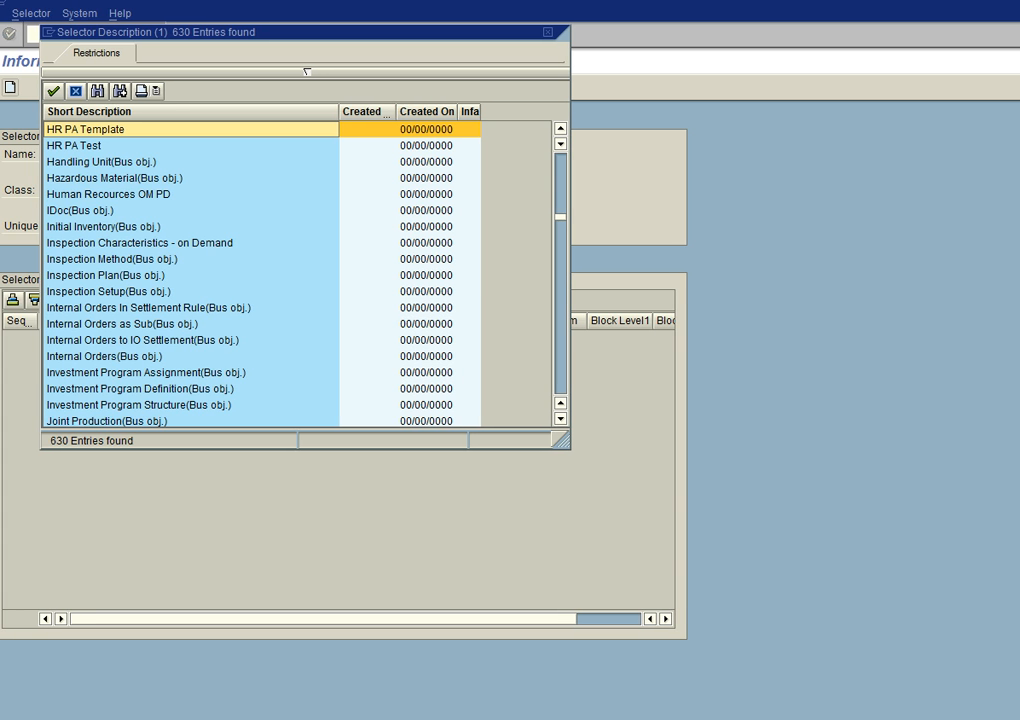
pyautogui.click(120, 91)
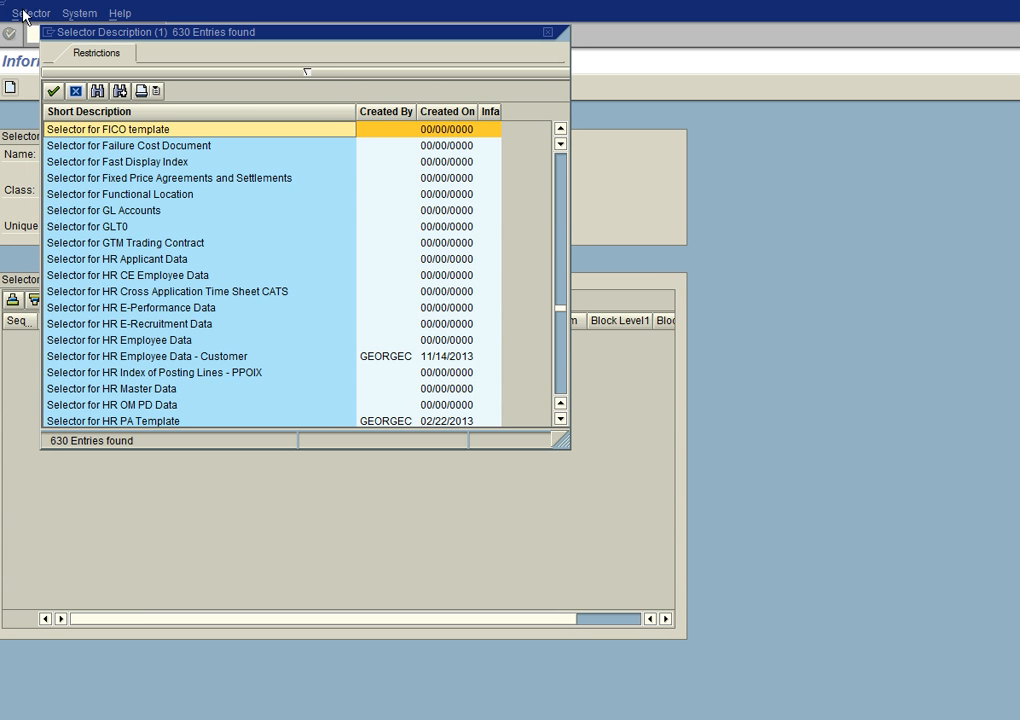
pyautogui.click(120, 91)
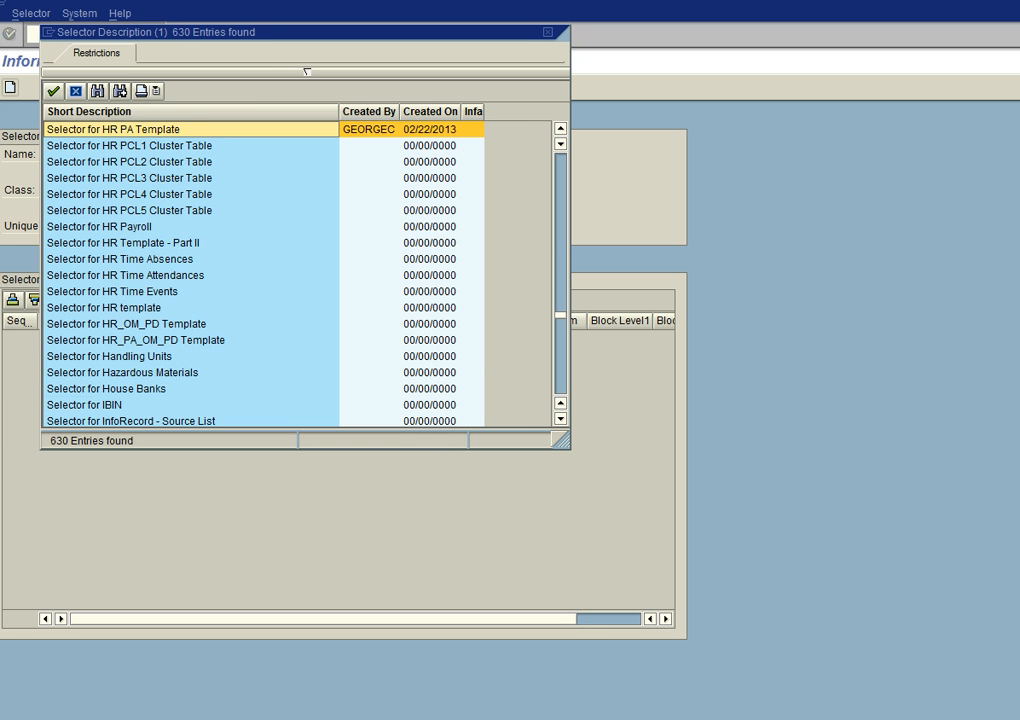
pyautogui.doubleClick(172, 138)
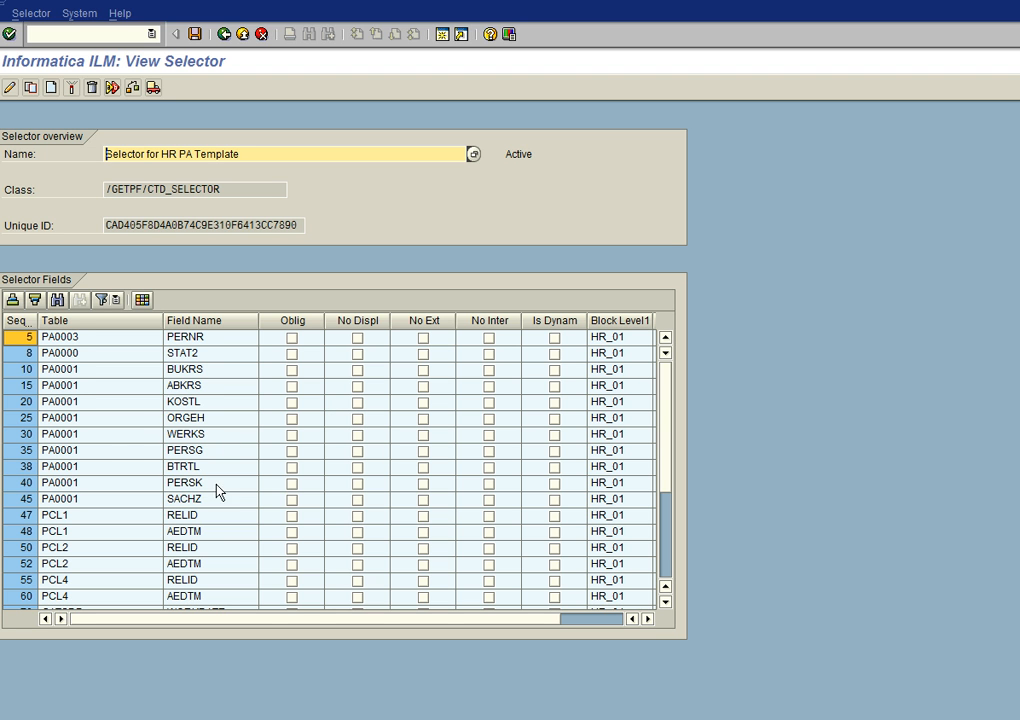
# Copy the selector under the description "Selector for HR PA Template - ACME", and save and activate the copy
pyautogui.click(664, 556)
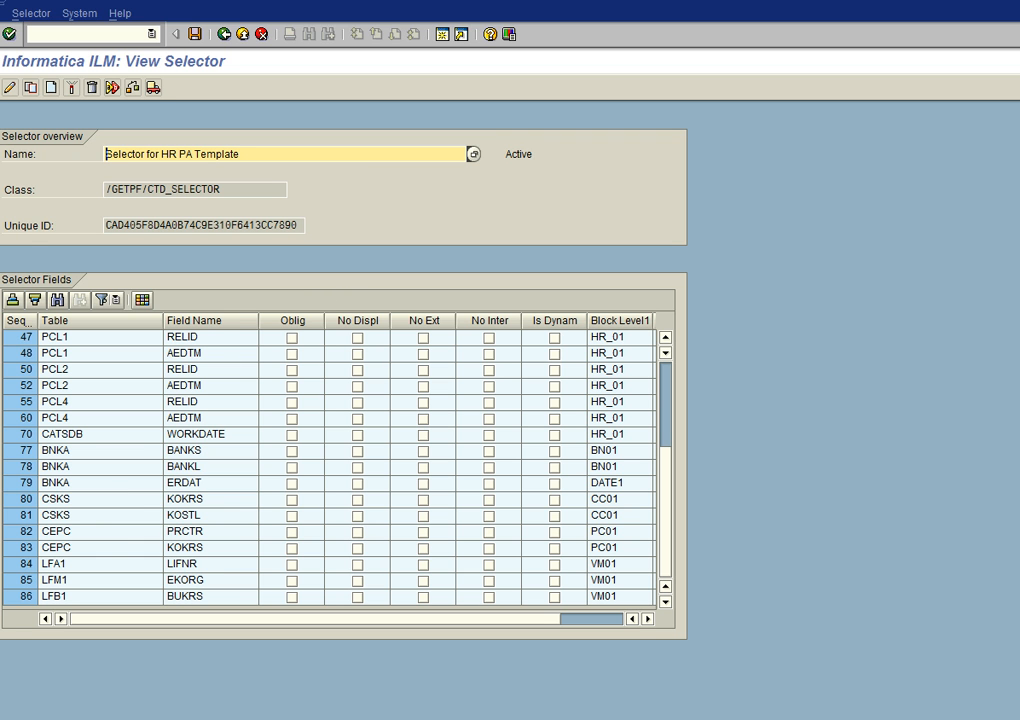
pyautogui.click(33, 89)
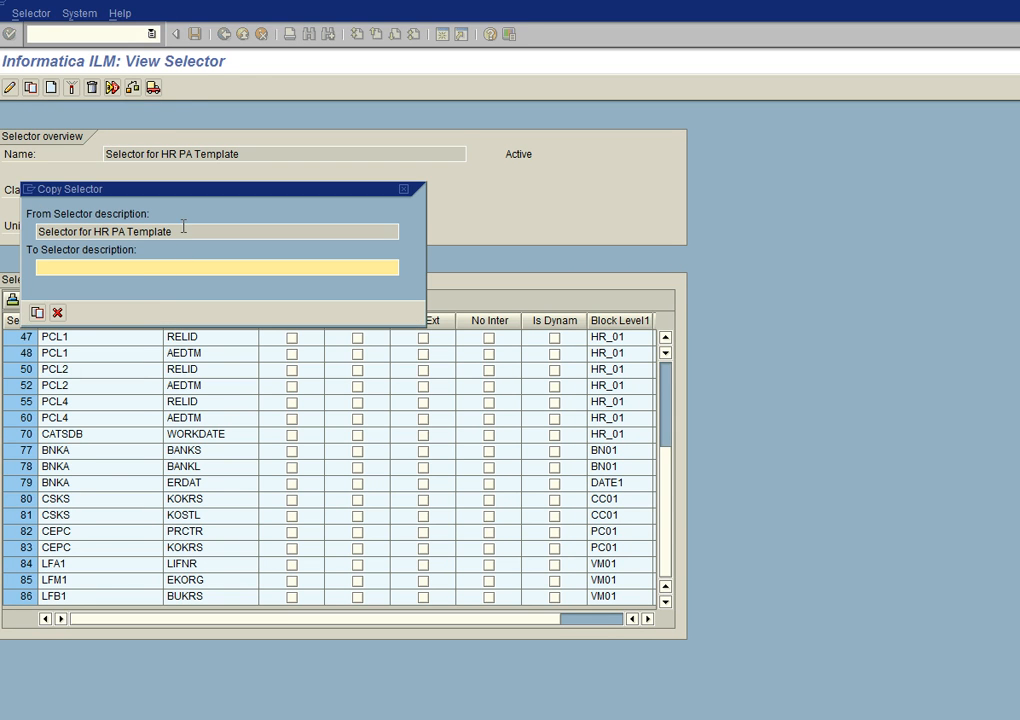
pyautogui.moveTo(184, 228); pyautogui.dragTo(37, 231)
pyautogui.hotkey('ctrl', 'c')
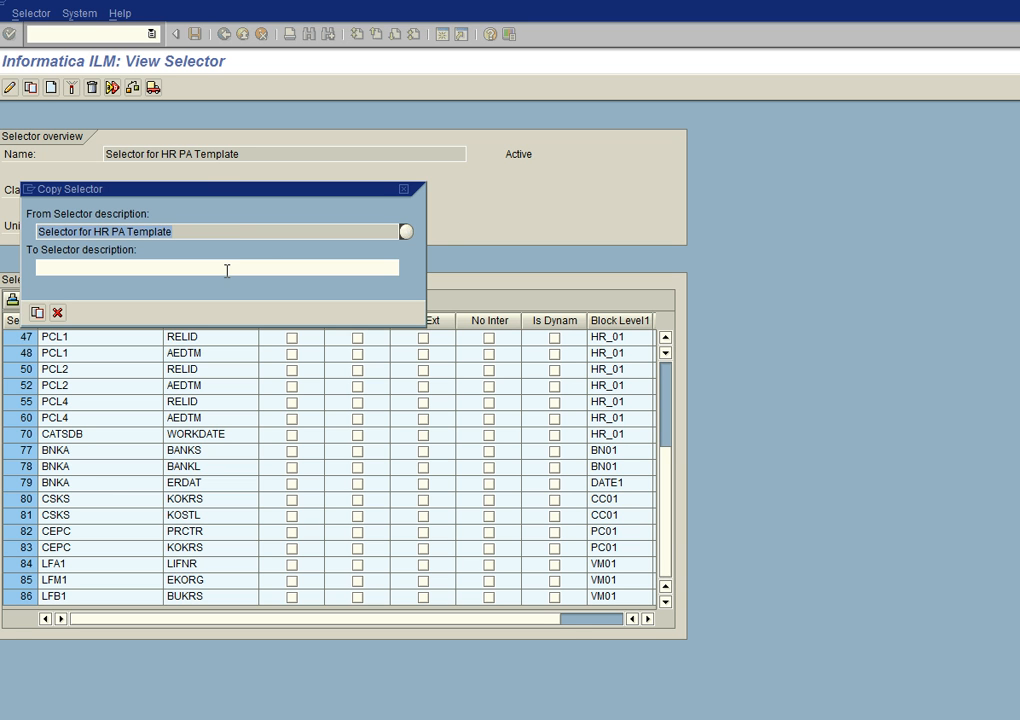
pyautogui.click(166, 271)
pyautogui.hotkey('ctrl', 'v')
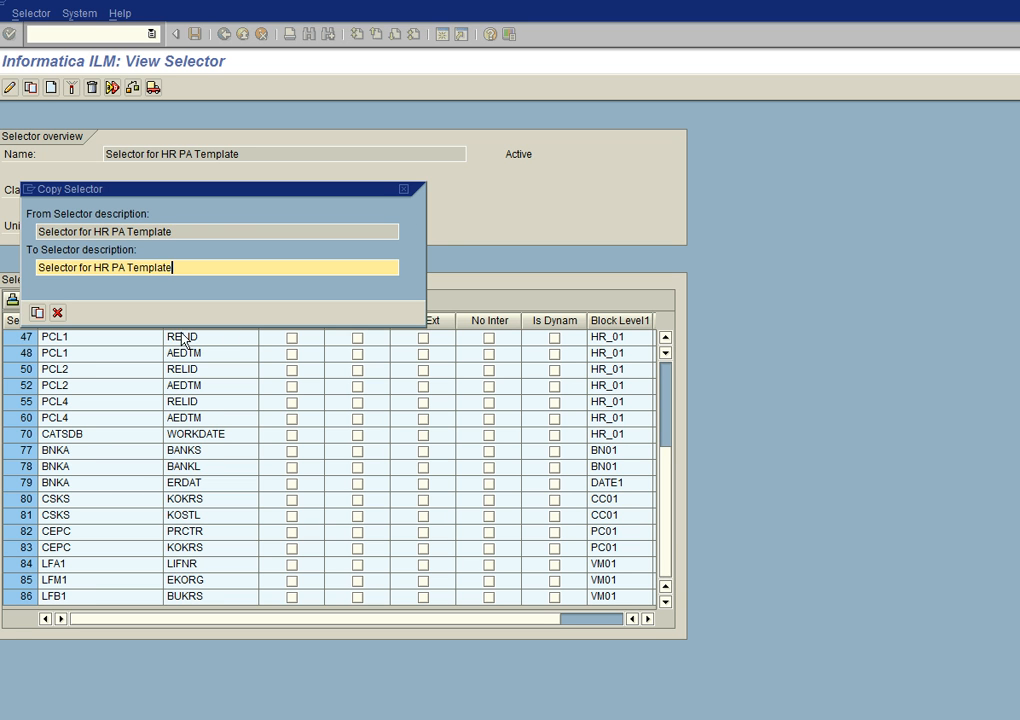
pyautogui.write('- AC<E')
pyautogui.press('BackSpace')
pyautogui.press('BackSpace')
pyautogui.write('ME')
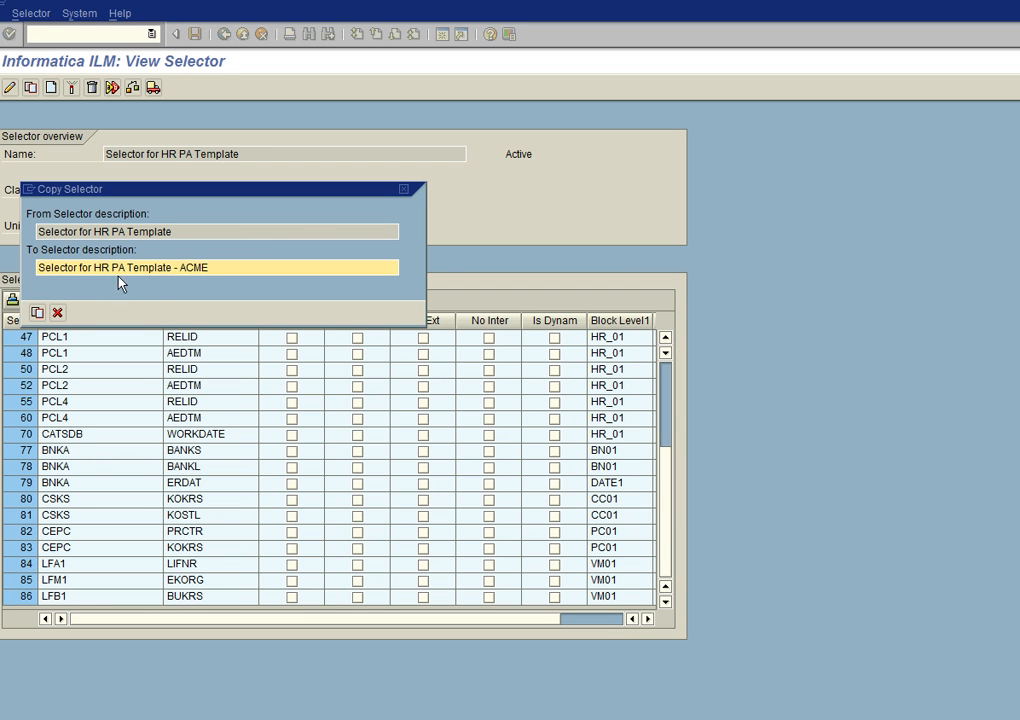
pyautogui.click(38, 313)
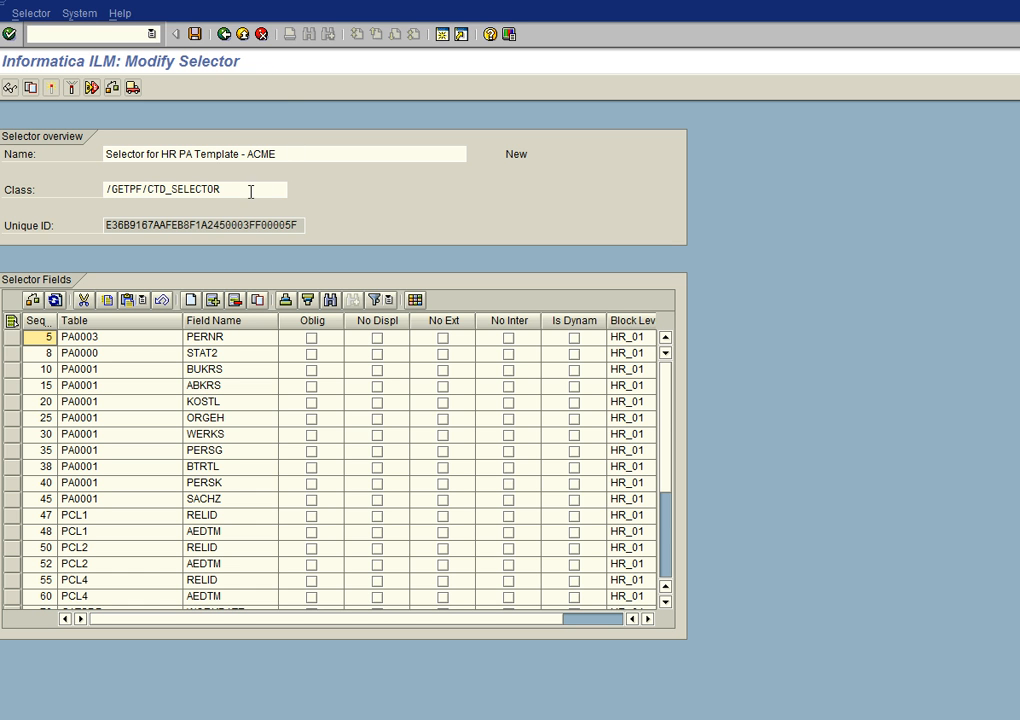
pyautogui.click(196, 35)
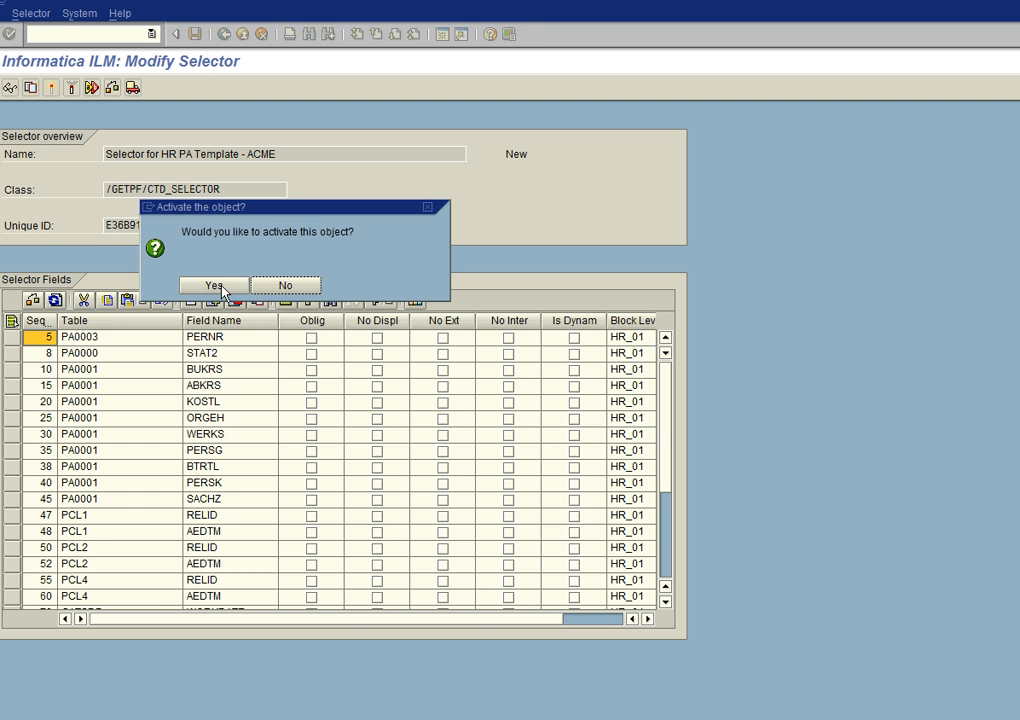
pyautogui.click(215, 287)
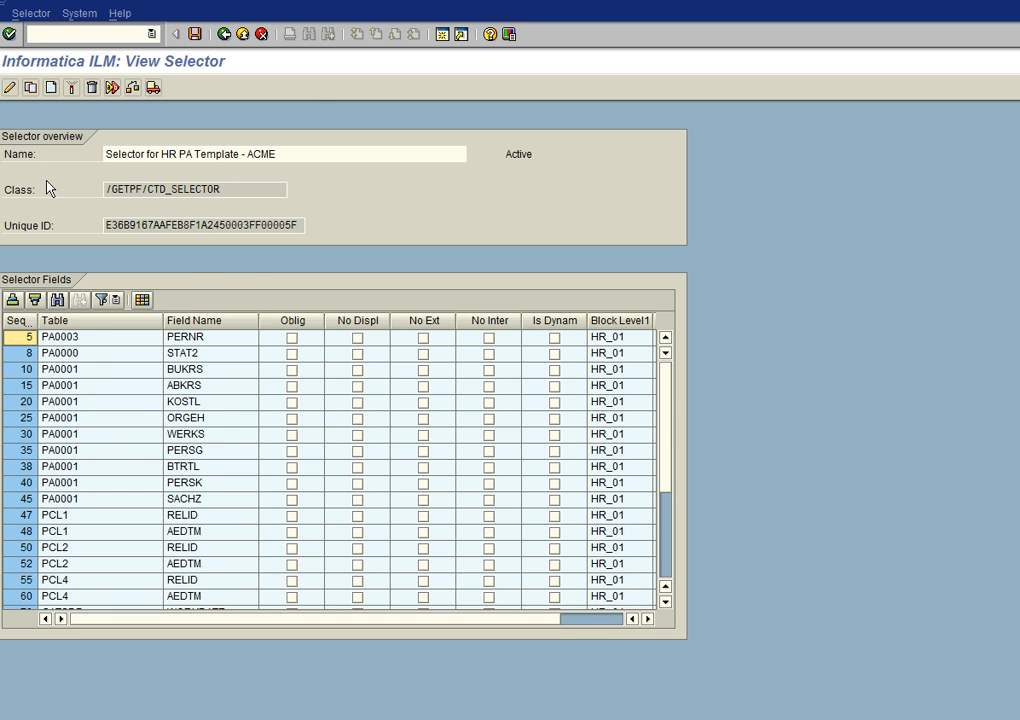
# Delete the selector fields with sequence numbers 77 to 86 from the ACME selector and save it
pyautogui.click(10, 87)
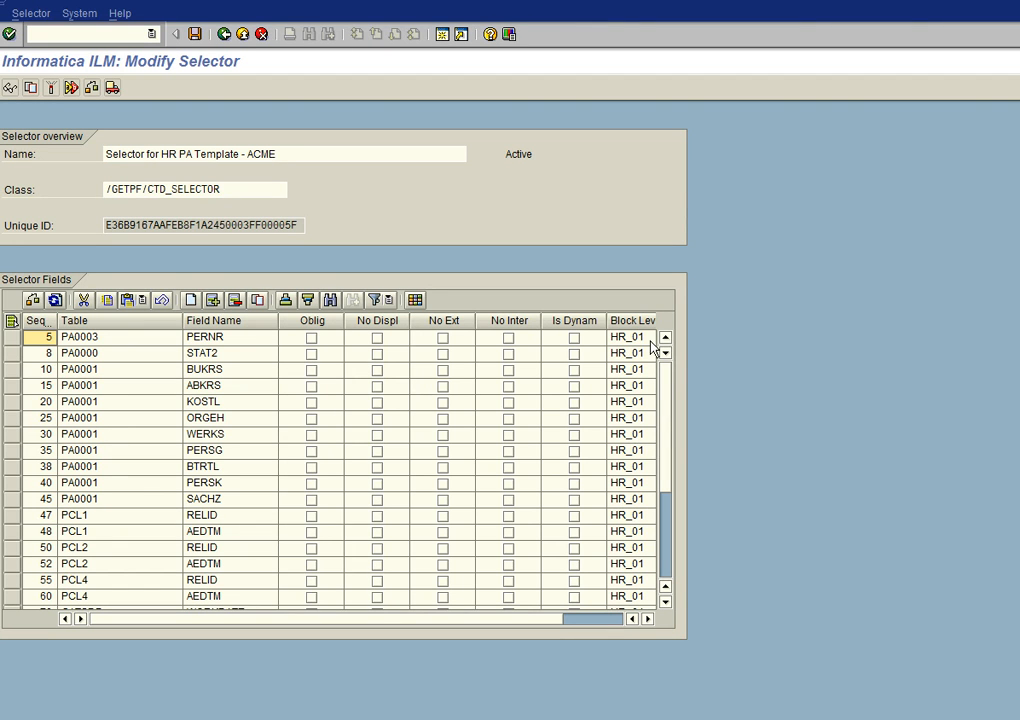
pyautogui.moveTo(667, 403); pyautogui.dragTo(672, 530)
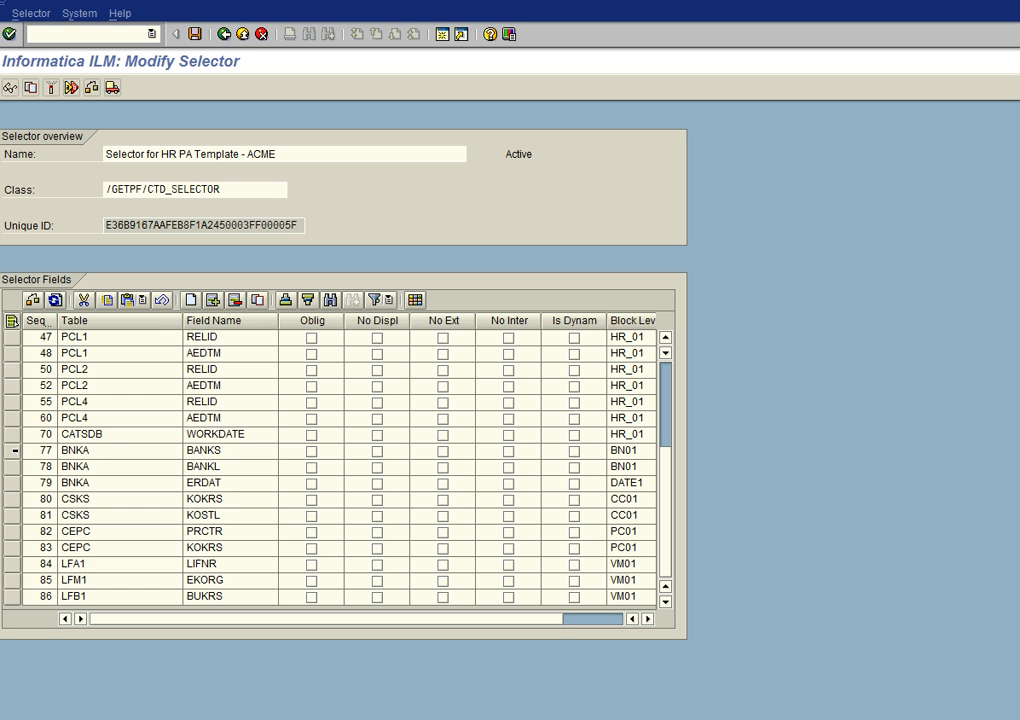
pyautogui.click(13, 450)
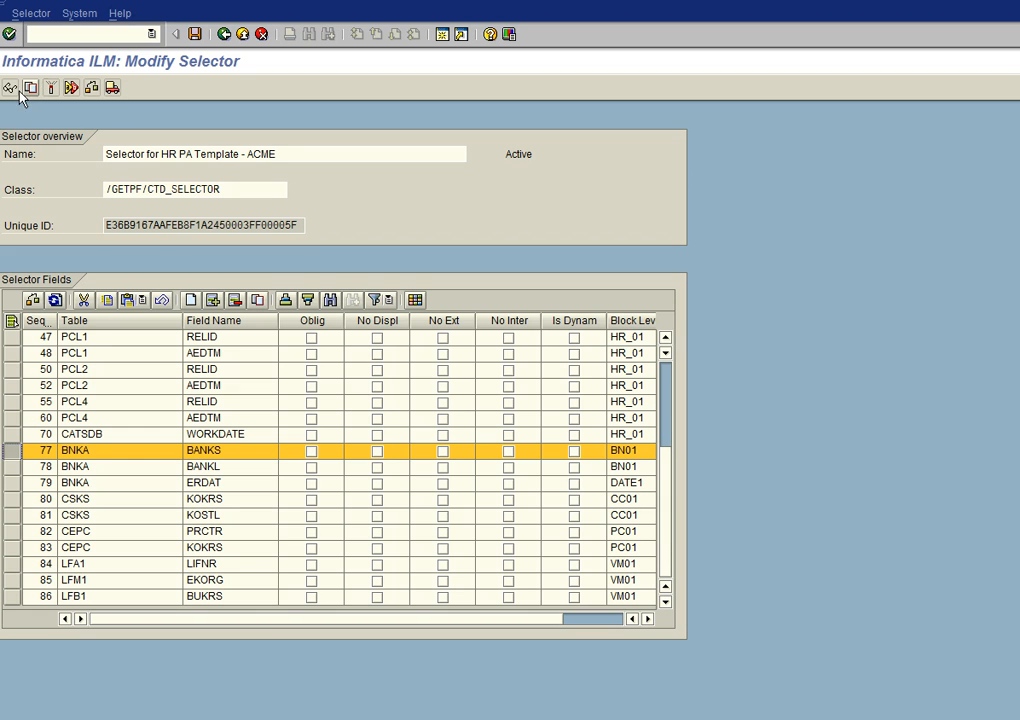
pyautogui.click(235, 300)
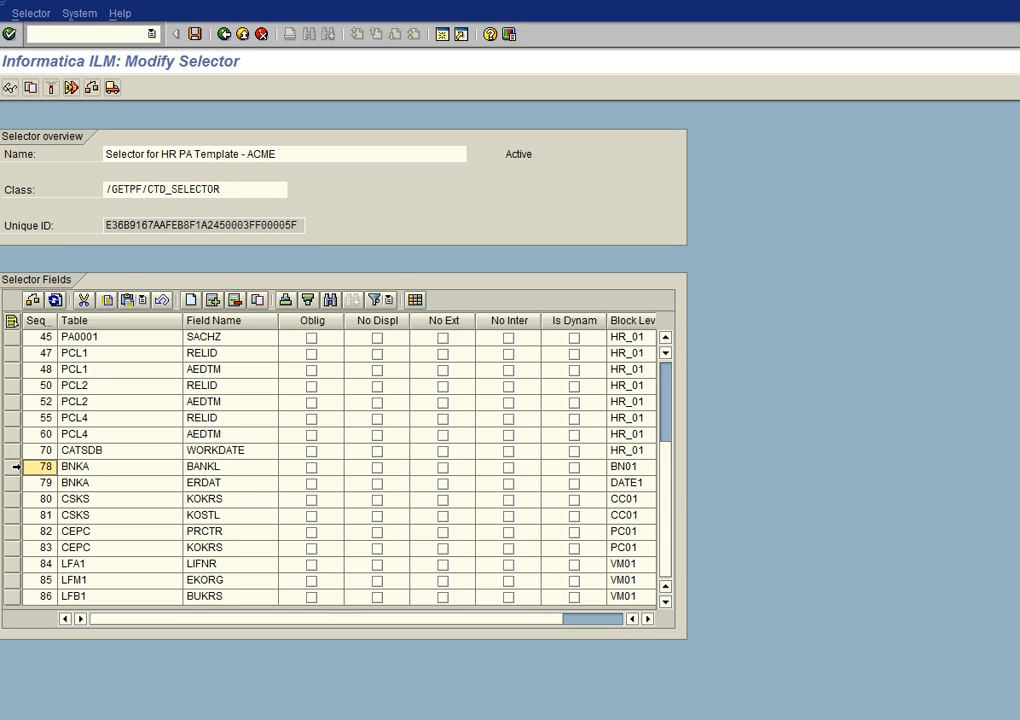
pyautogui.click(16, 467)
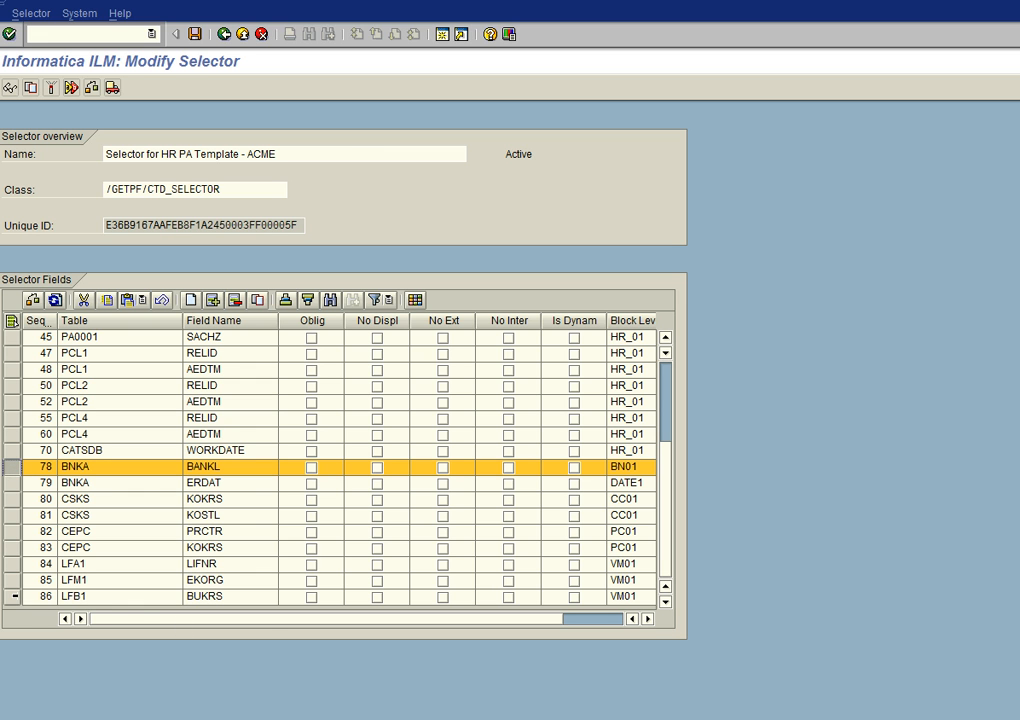
pyautogui.keyDown('shift'); pyautogui.click(12, 597); pyautogui.keyUp('shift')
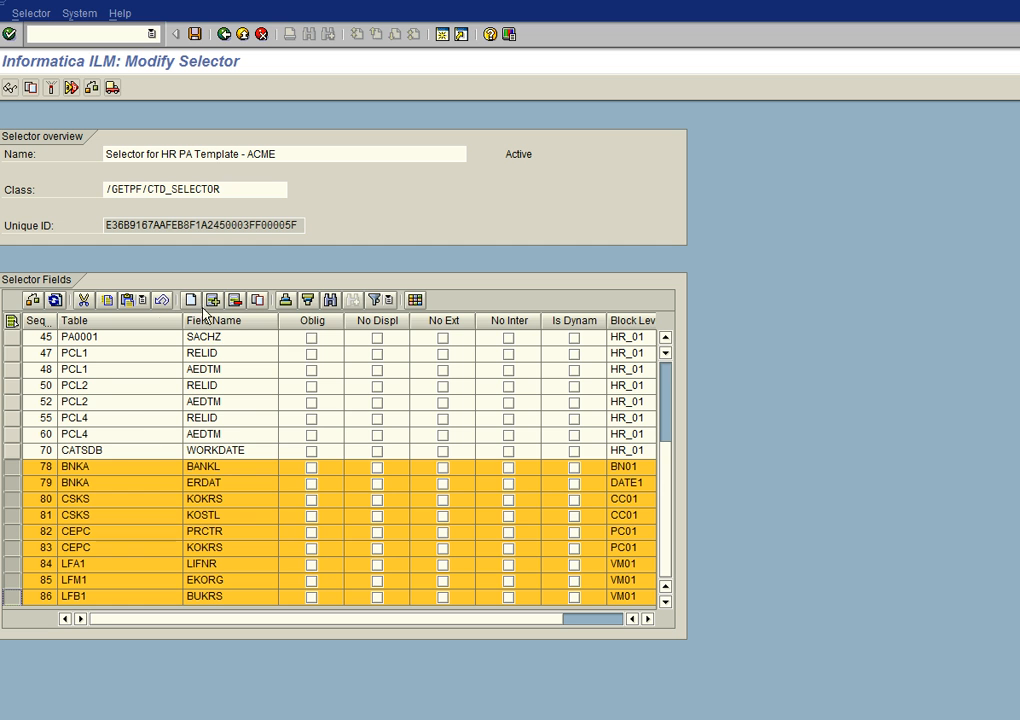
pyautogui.click(234, 302)
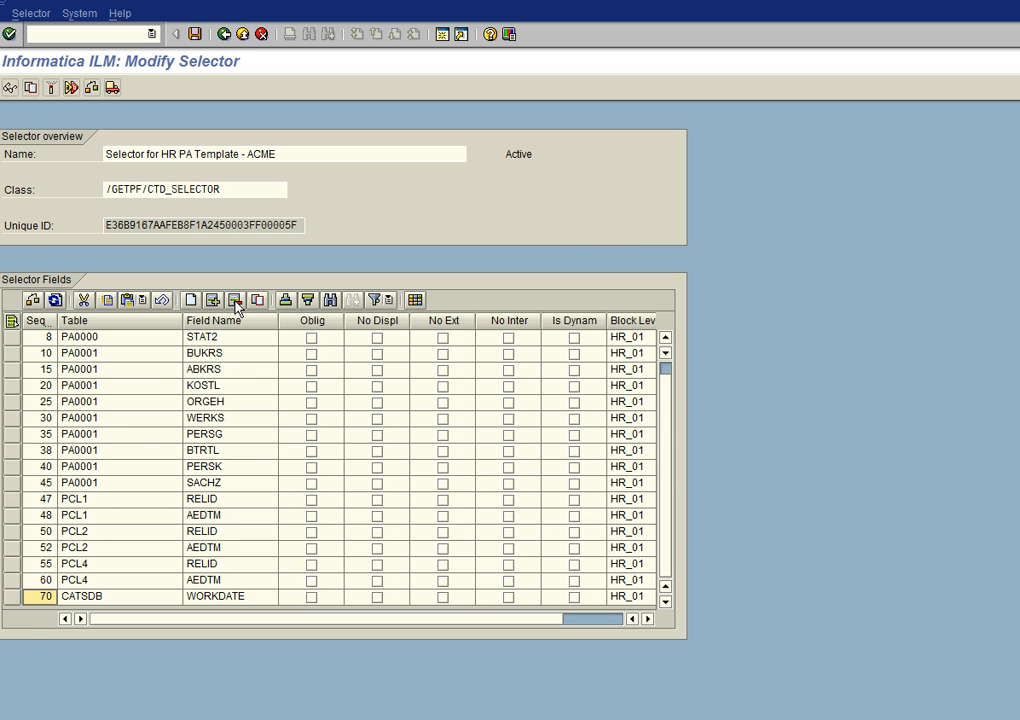
pyautogui.click(663, 476)
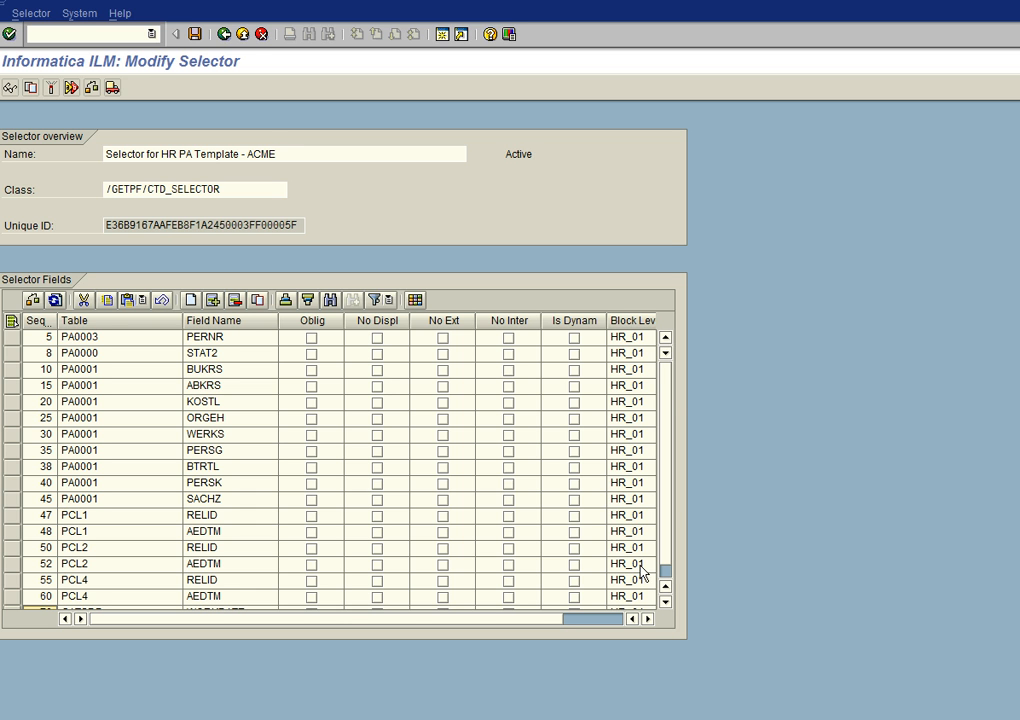
pyautogui.click(195, 34)
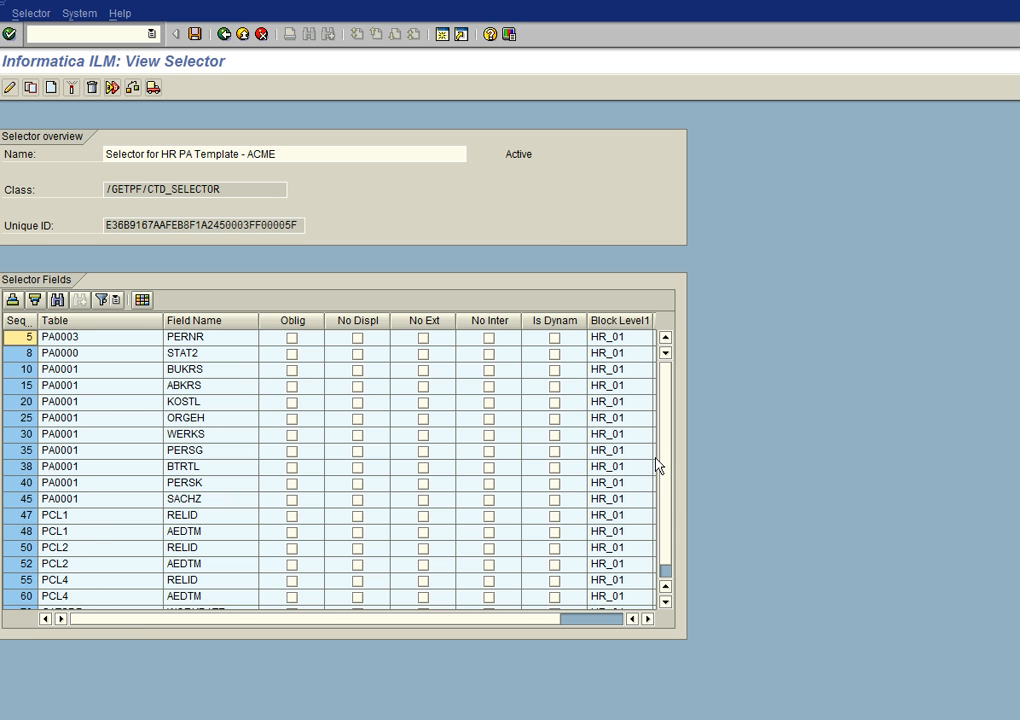
pyautogui.scroll(-1, 663, 510)
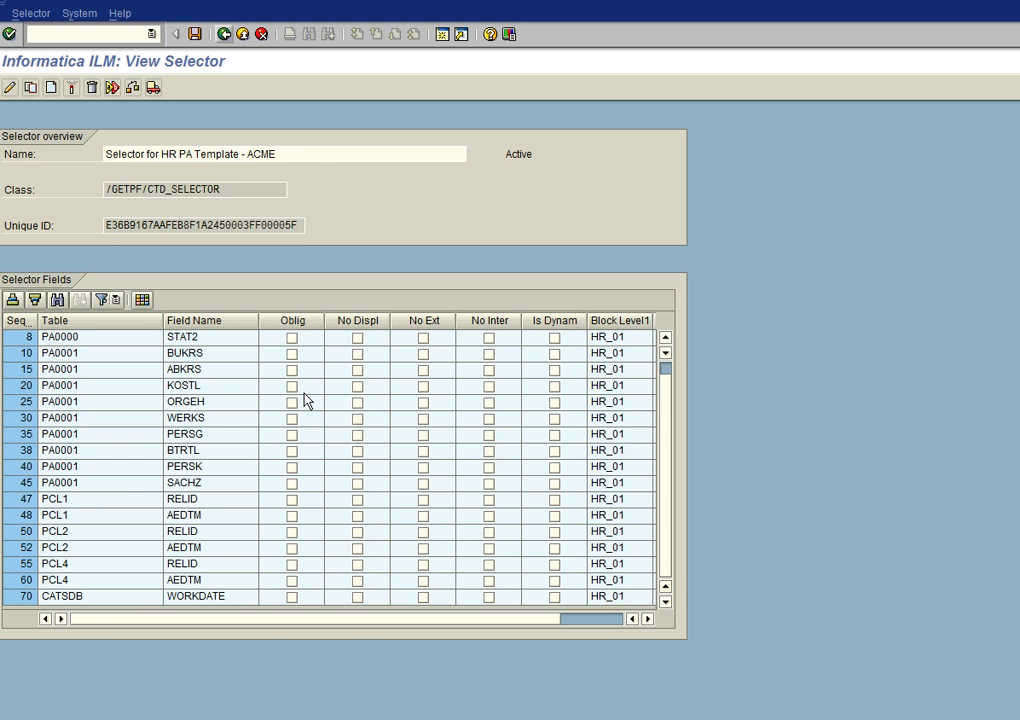
# Leave selector maintenance, open Assign selector to object and set the object type to Template
pyautogui.click(224, 36)
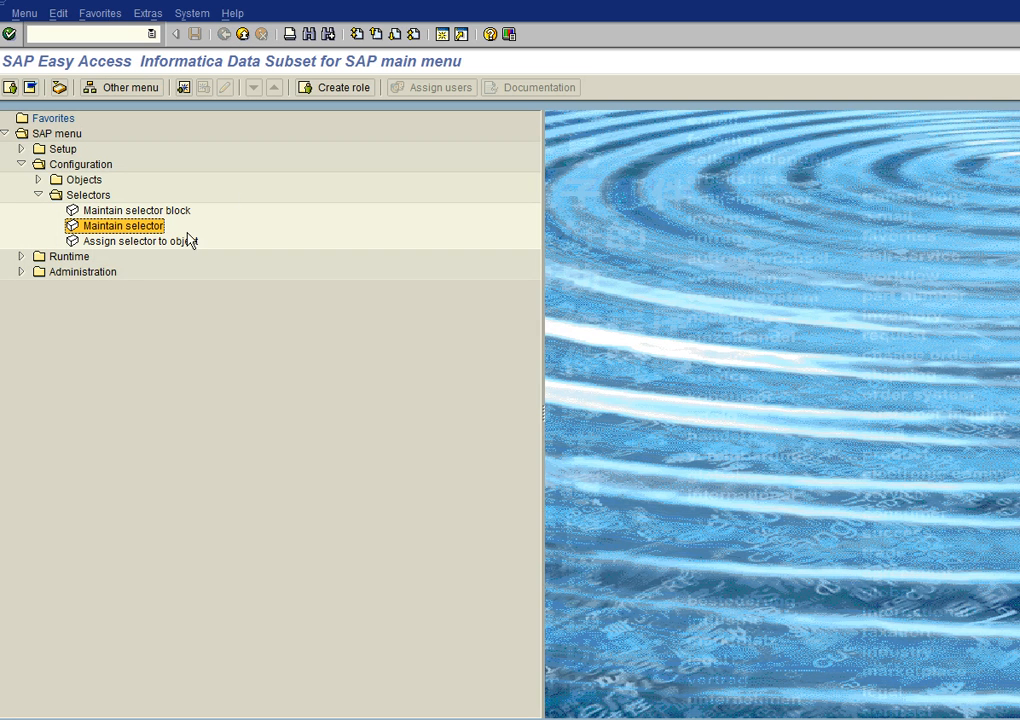
pyautogui.doubleClick(109, 244)
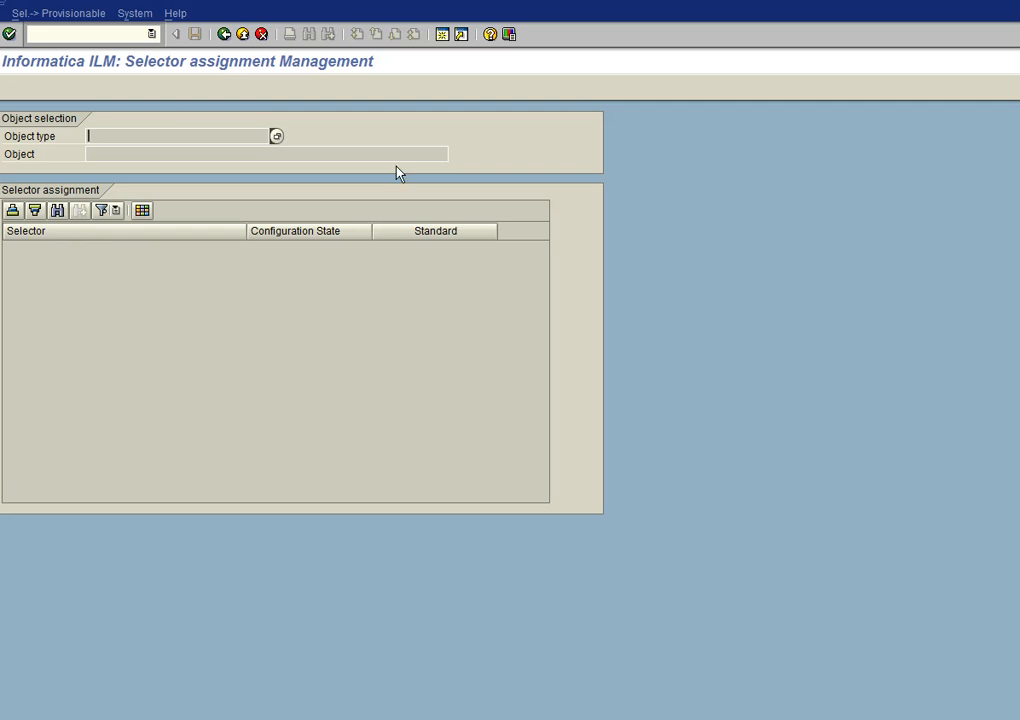
pyautogui.click(276, 137)
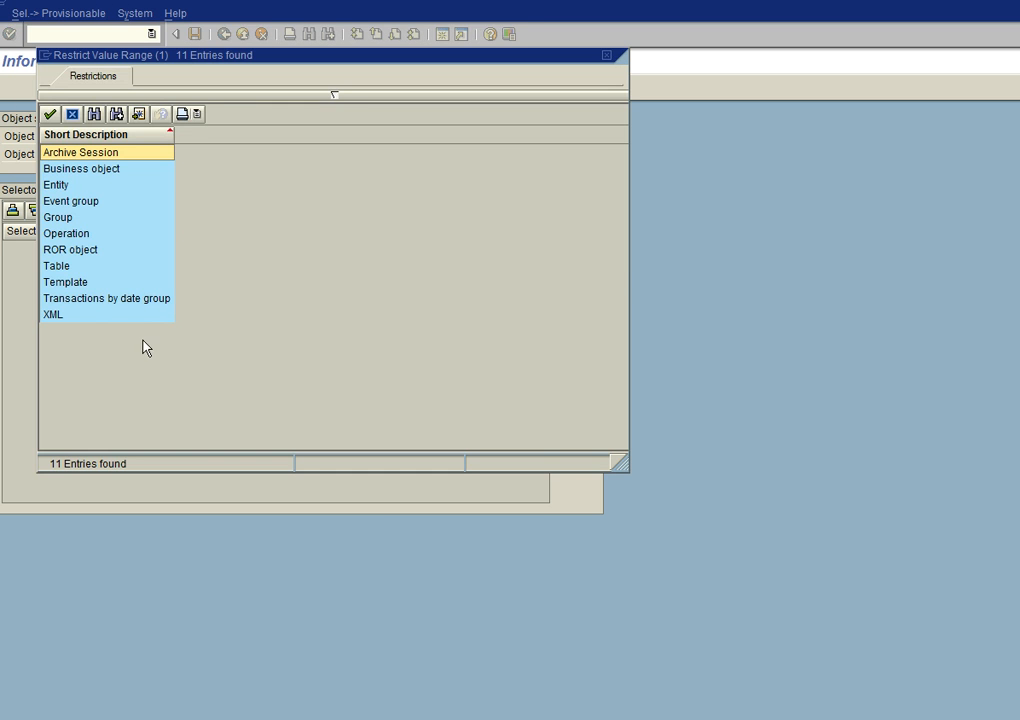
pyautogui.click(65, 283)
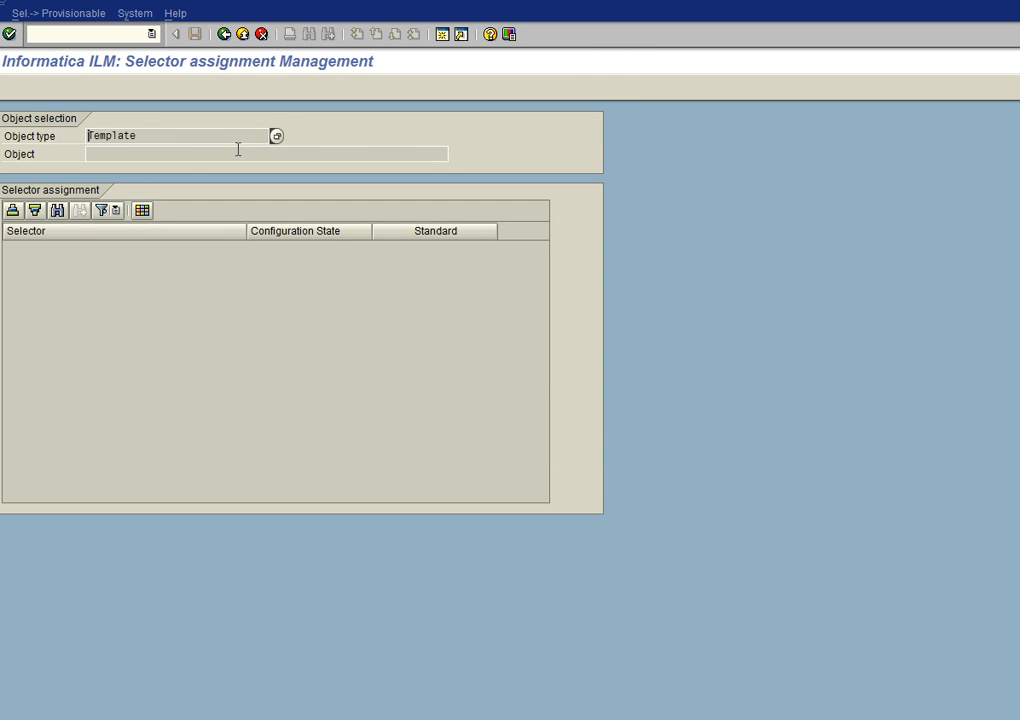
# Choose HR PA Template - Acme as the template object for the selector assignment
pyautogui.click(354, 156)
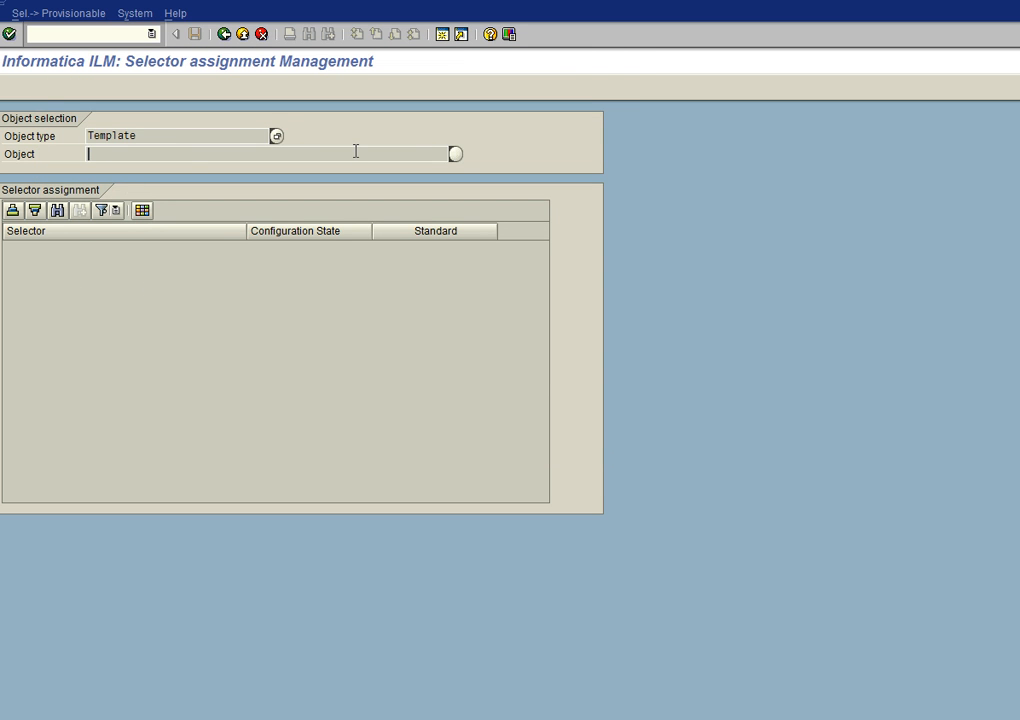
pyautogui.click(455, 155)
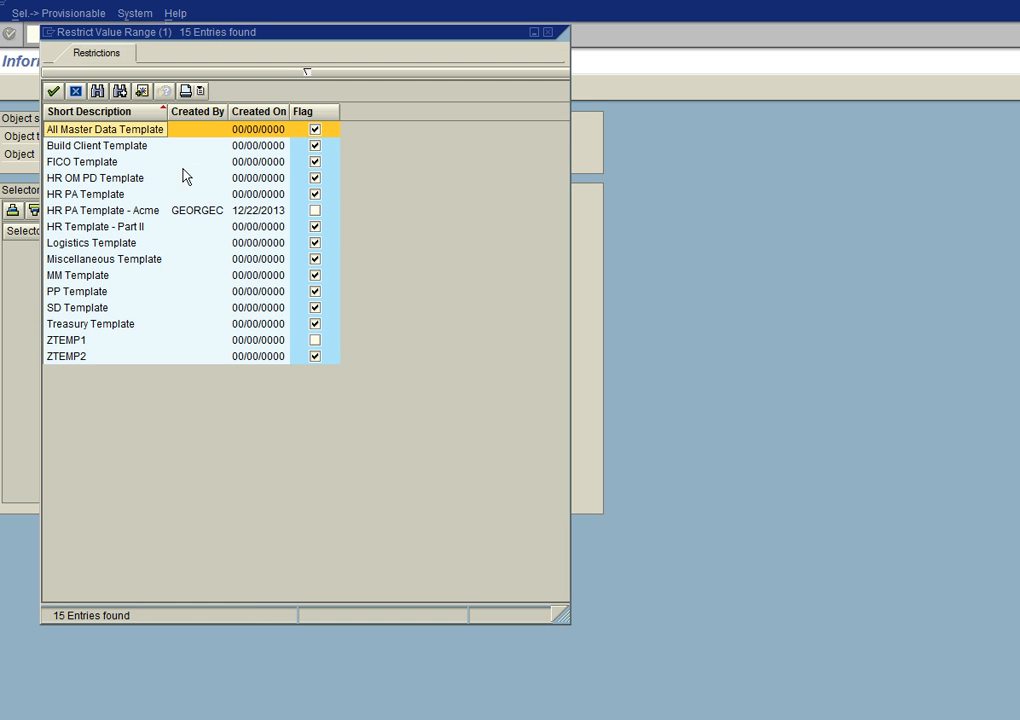
pyautogui.doubleClick(76, 214)
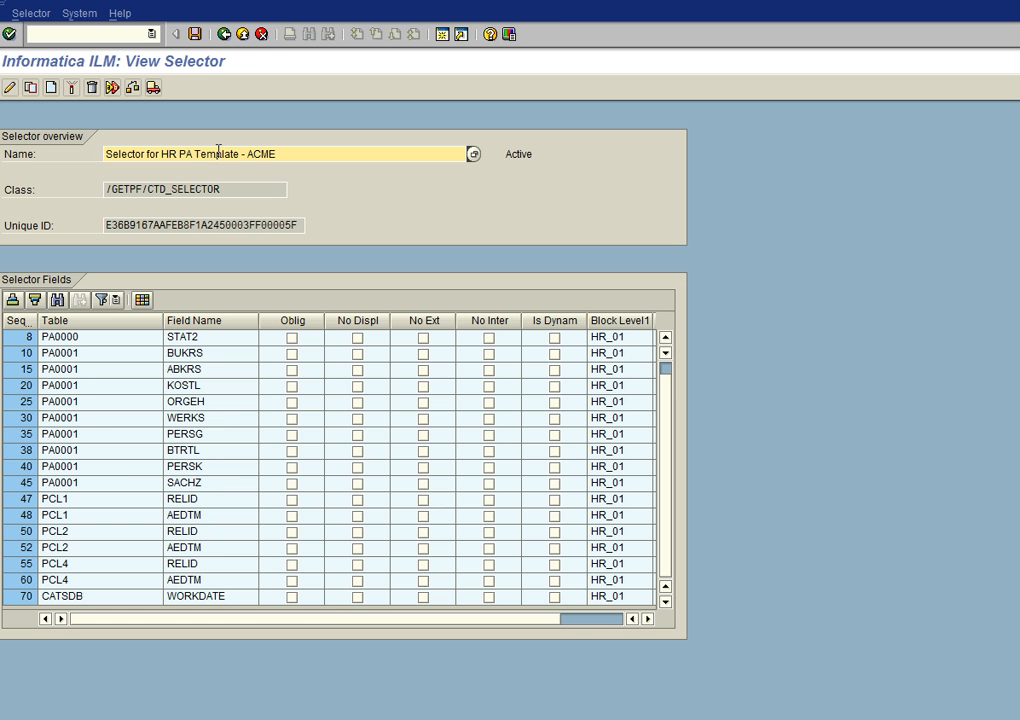
# Leave the selector view, open Assign selector to object and set the object type to Template
pyautogui.click(224, 35)
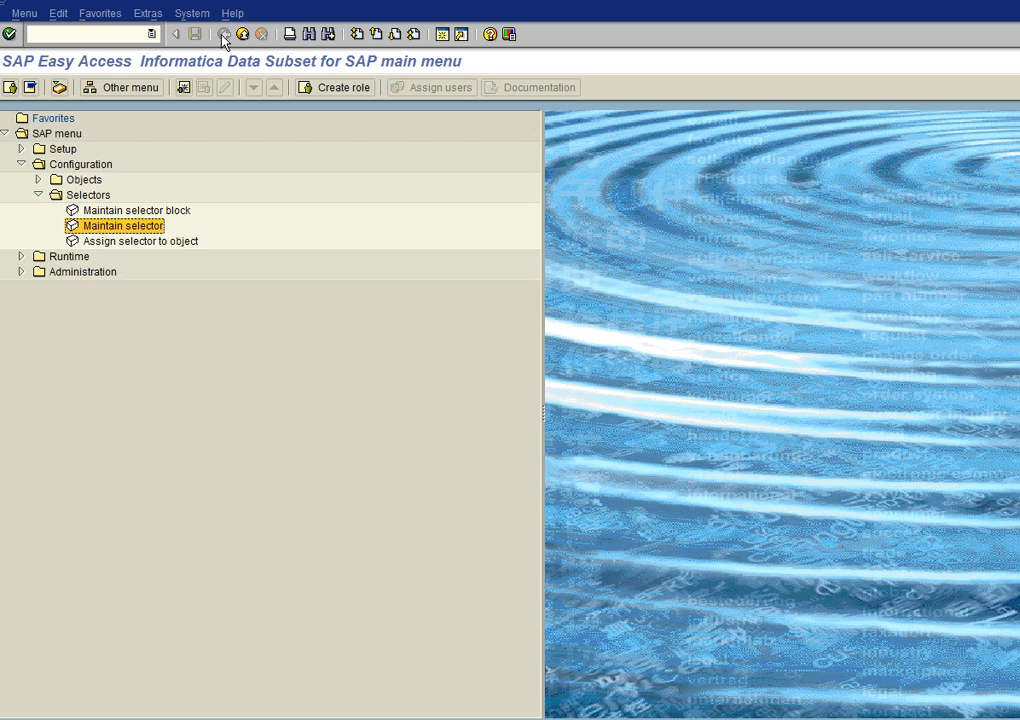
pyautogui.doubleClick(122, 249)
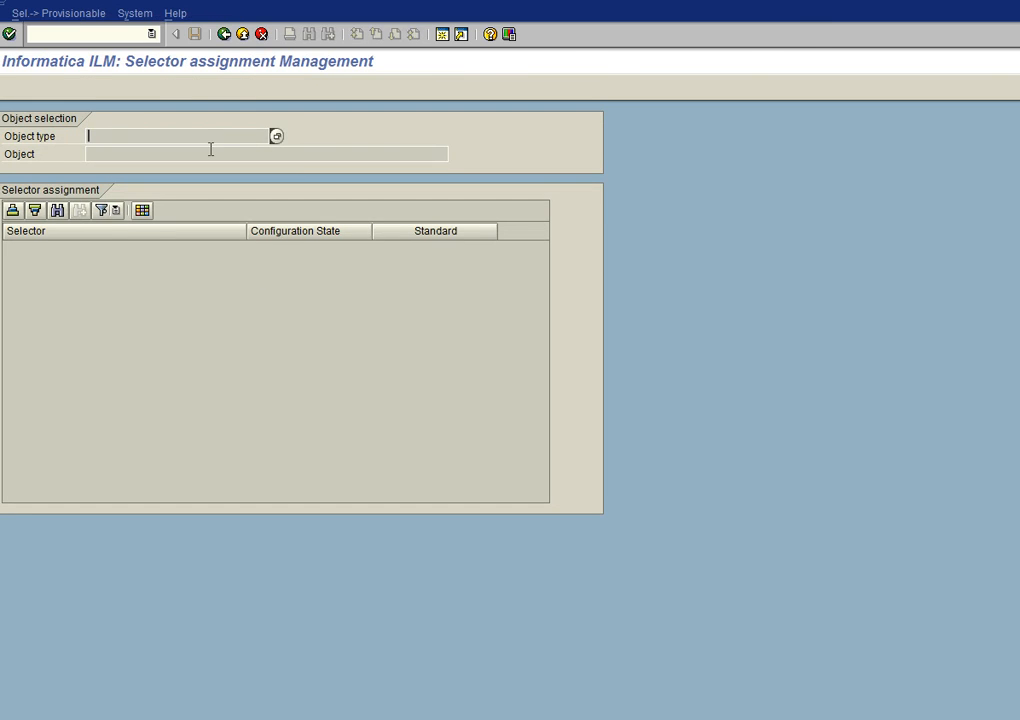
pyautogui.click(274, 136)
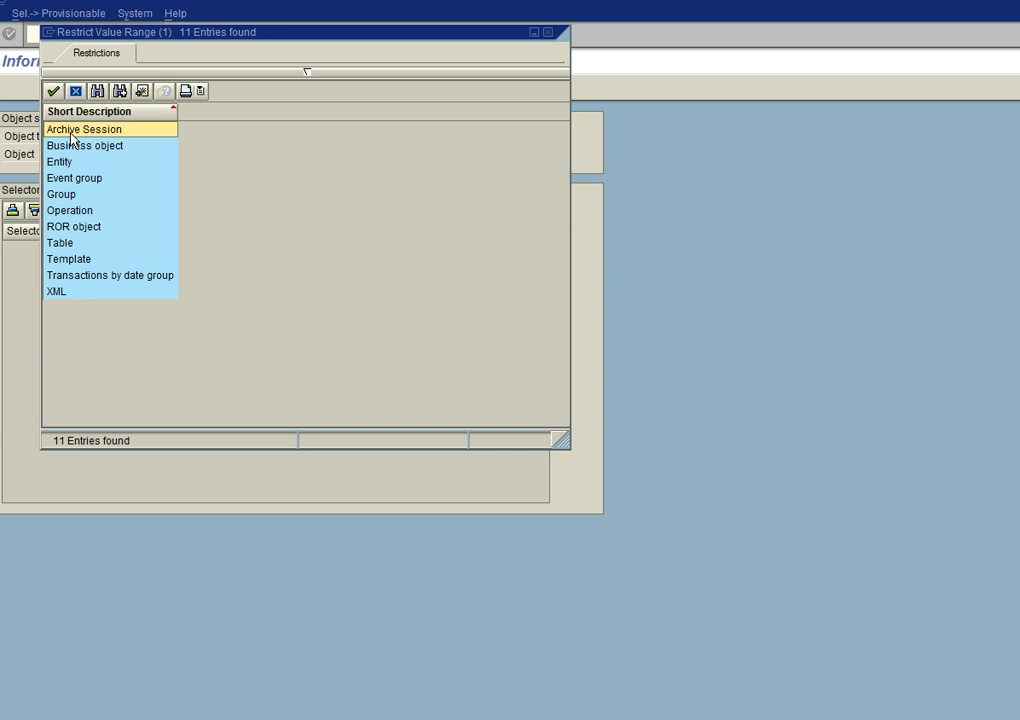
pyautogui.doubleClick(64, 262)
# Load the existing selector assignment of the object HR PA Template - Acme
pyautogui.click(267, 149)
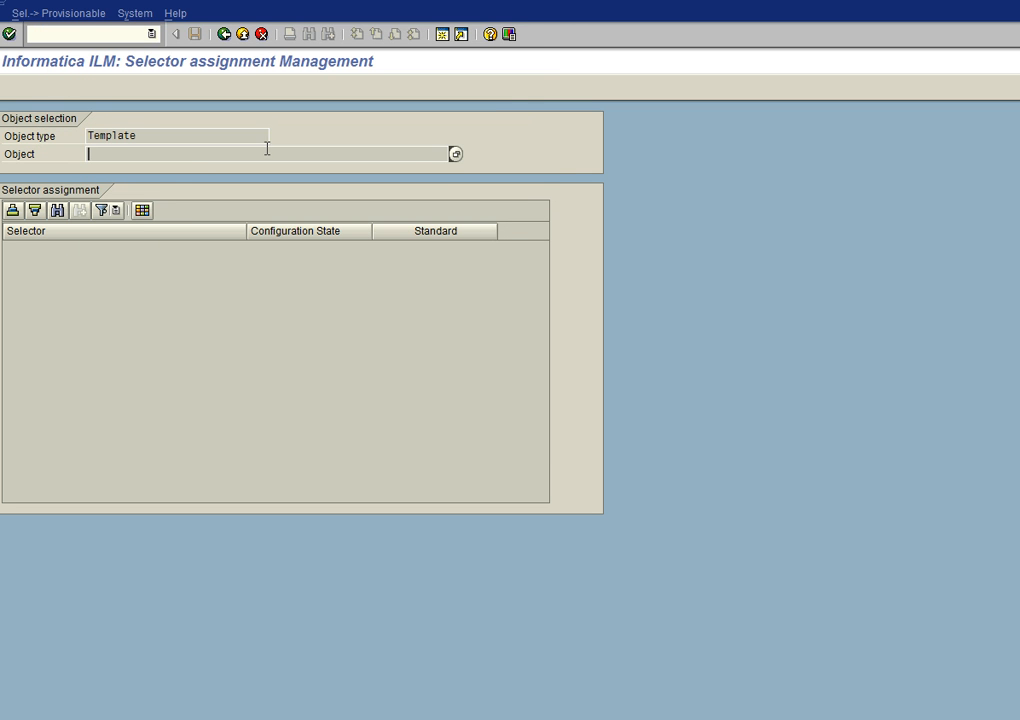
pyautogui.click(455, 155)
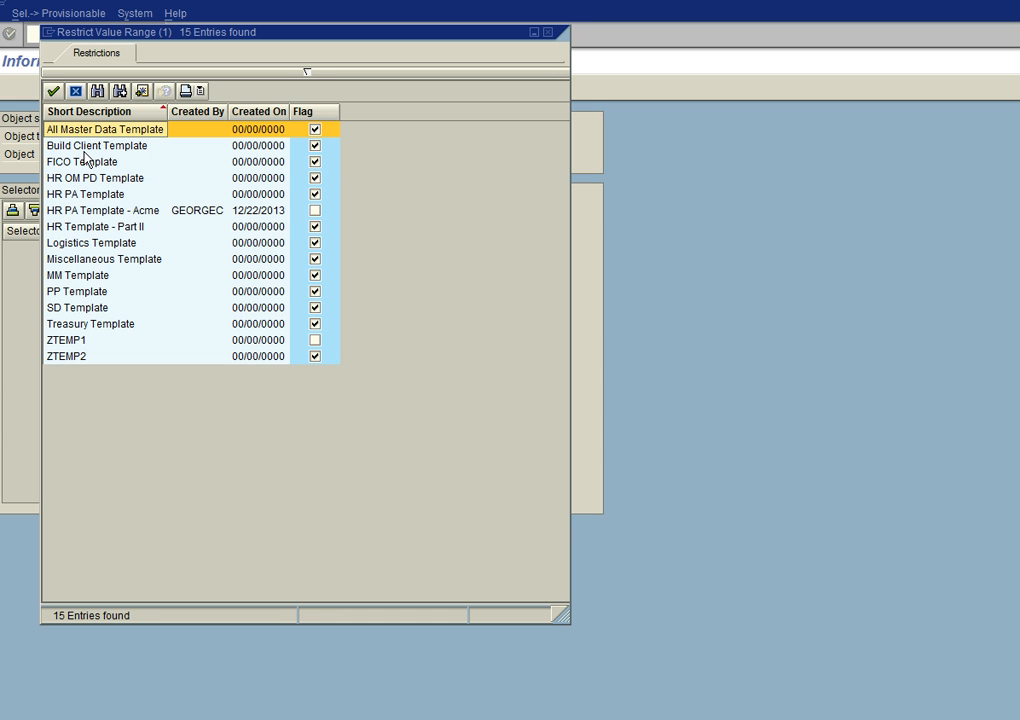
pyautogui.doubleClick(108, 211)
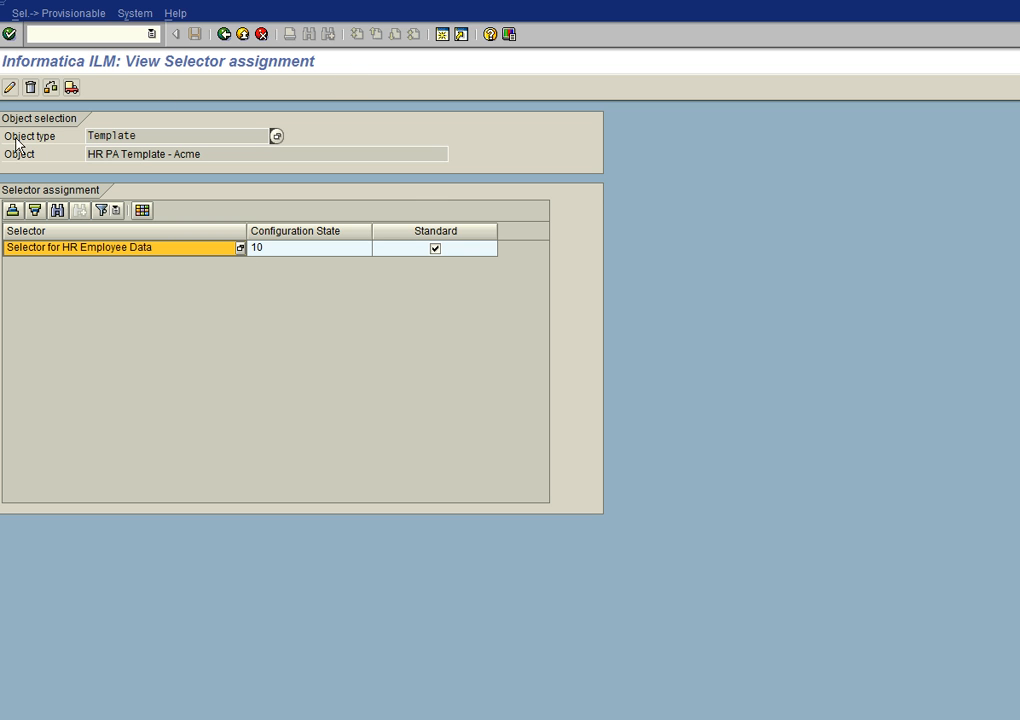
# Remove Selector for HR Employee Data from the template's selector assignment and save
pyautogui.click(9, 87)
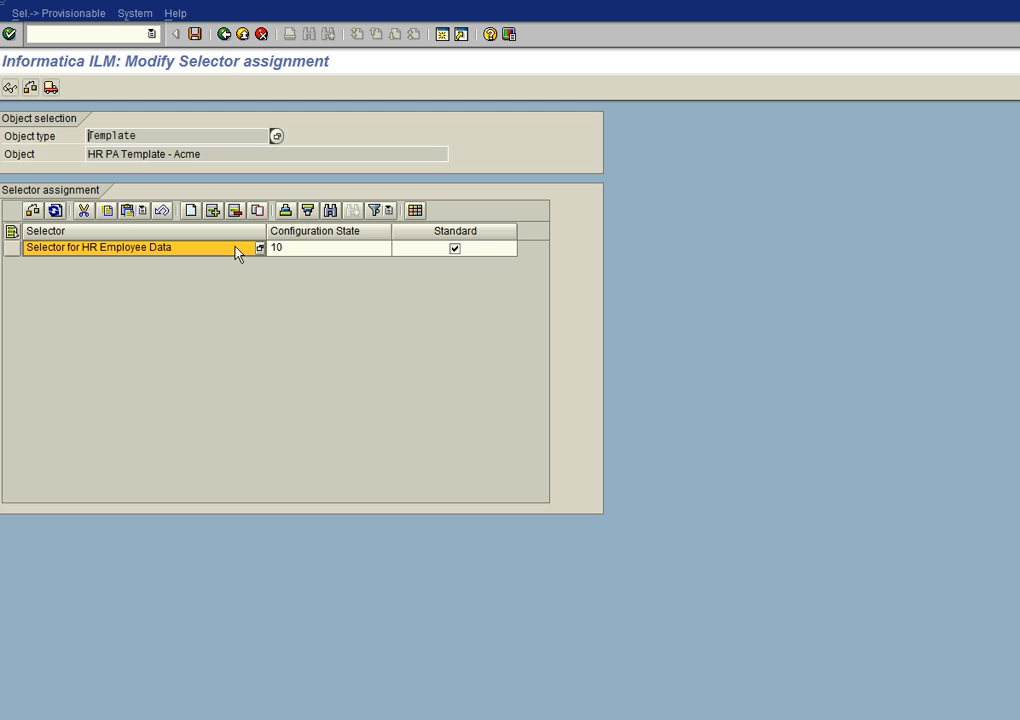
pyautogui.click(14, 248)
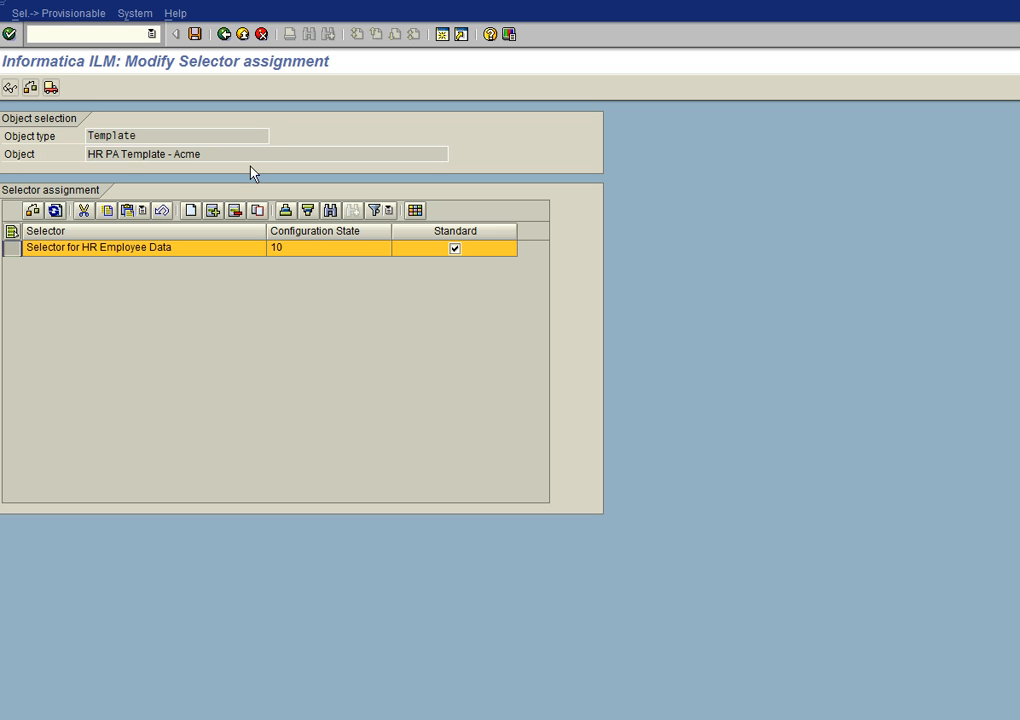
pyautogui.click(235, 214)
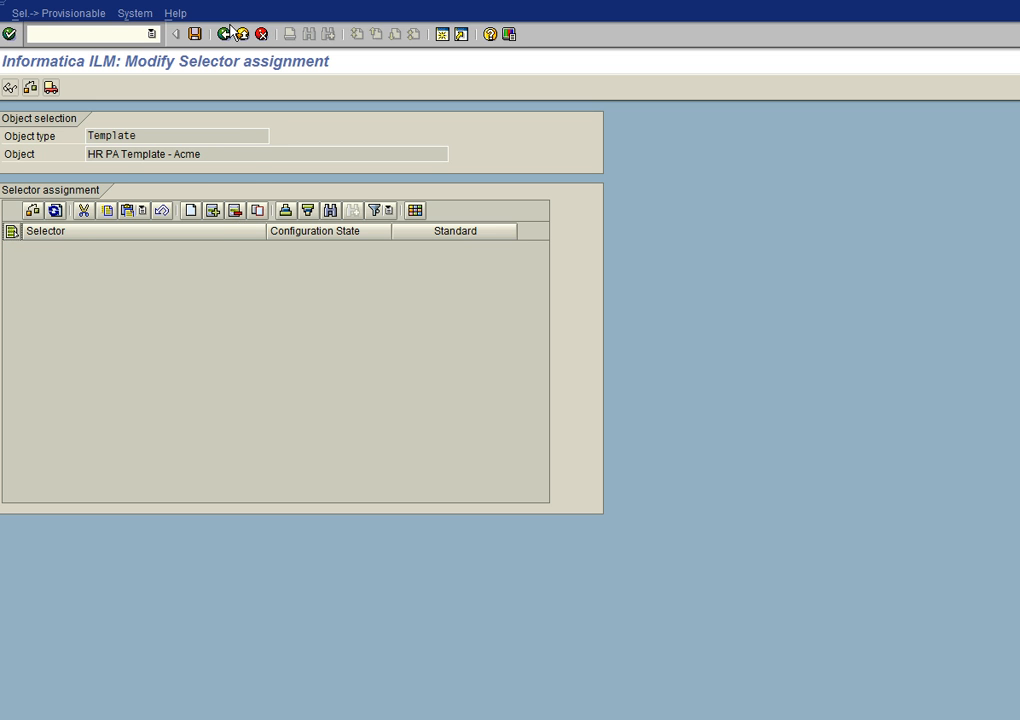
pyautogui.click(196, 36)
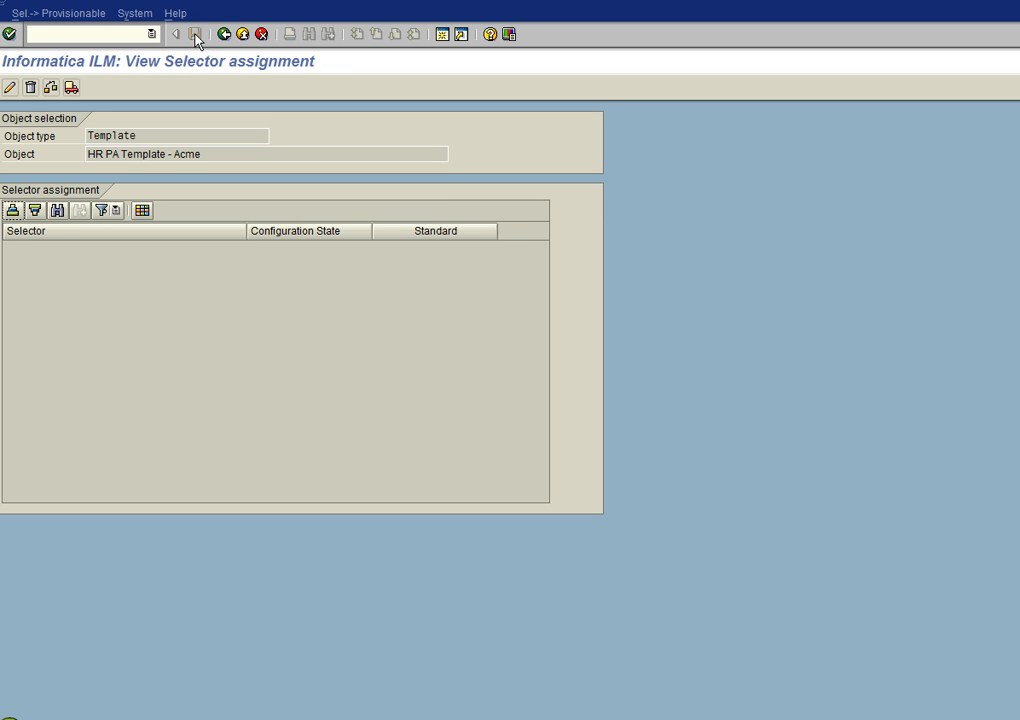
# Add an empty row to the template's selector assignment and open the value list of available selectors
pyautogui.click(10, 88)
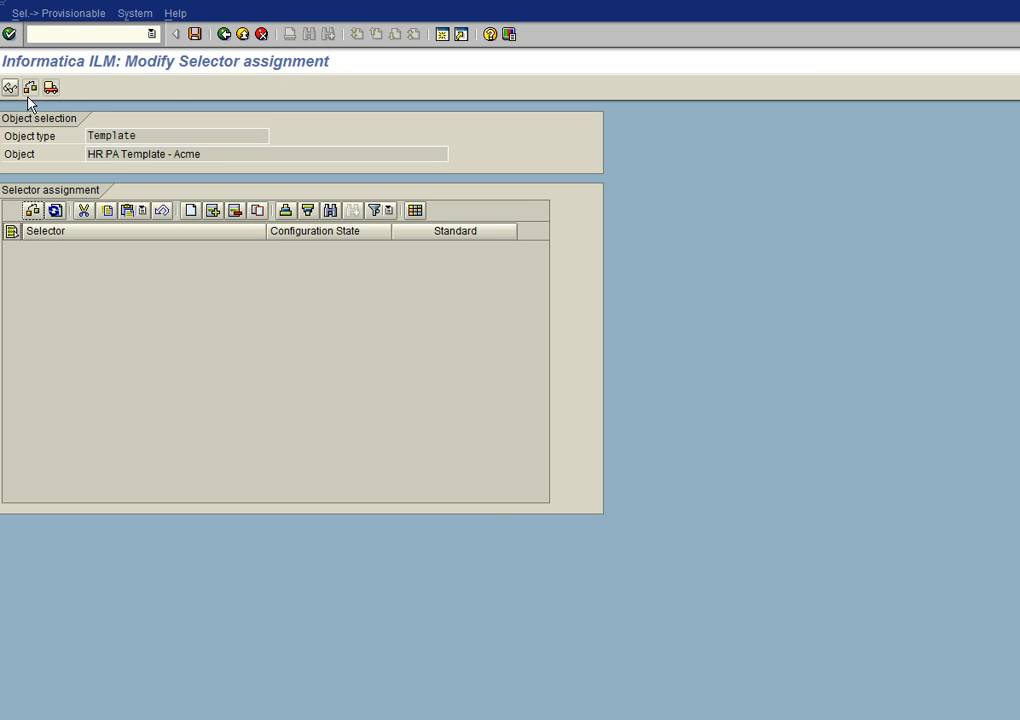
pyautogui.click(215, 213)
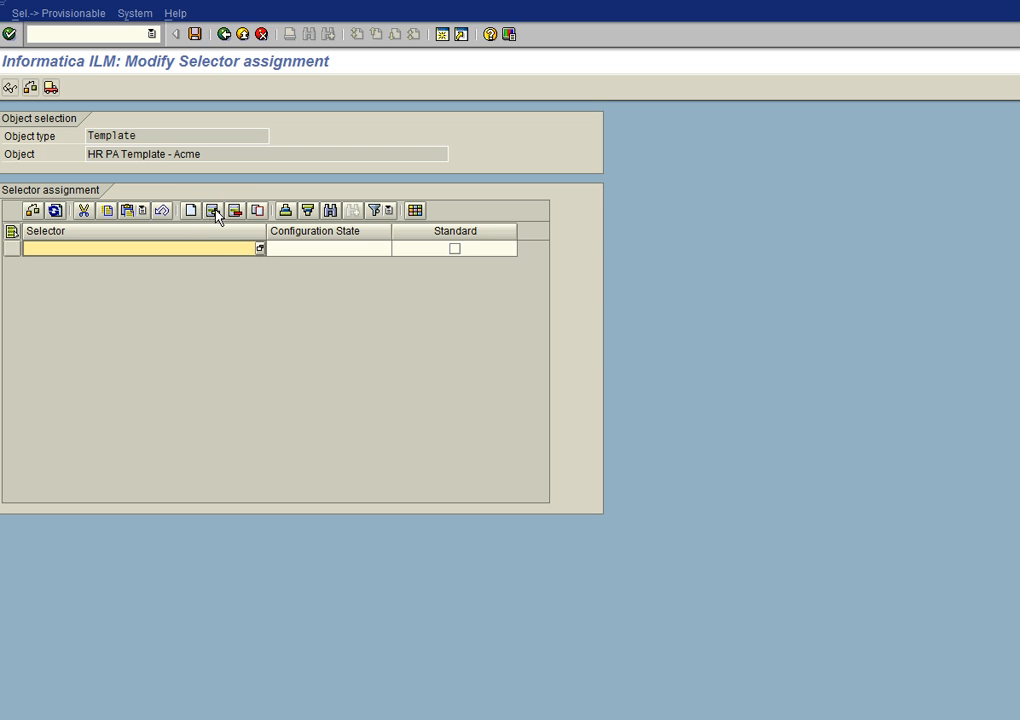
pyautogui.click(260, 249)
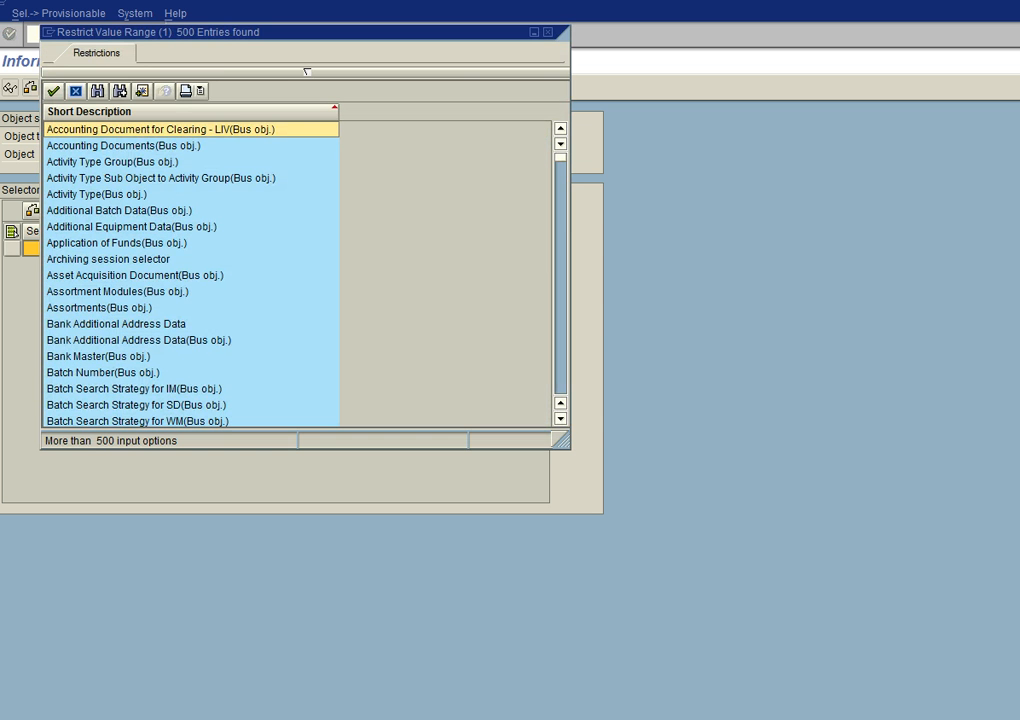
# Enter 100 as the maximum number of hits and search the list for "Selector for HR PA Template - ACME"
pyautogui.click(307, 73)
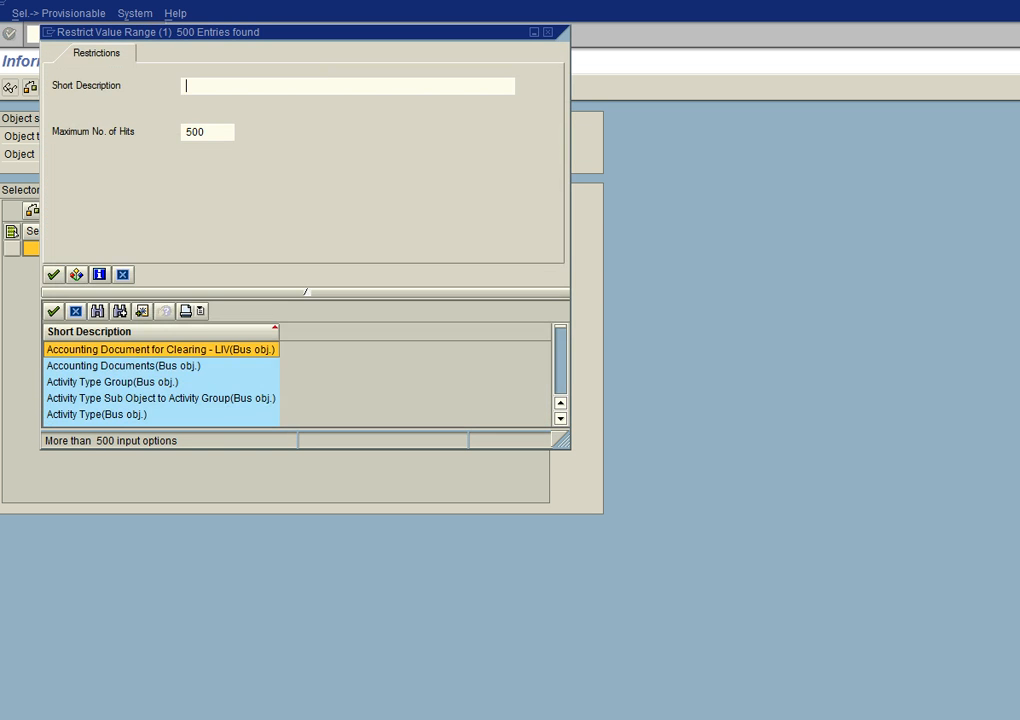
pyautogui.moveTo(213, 132); pyautogui.dragTo(127, 130)
pyautogui.write('100')
pyautogui.click(307, 292)
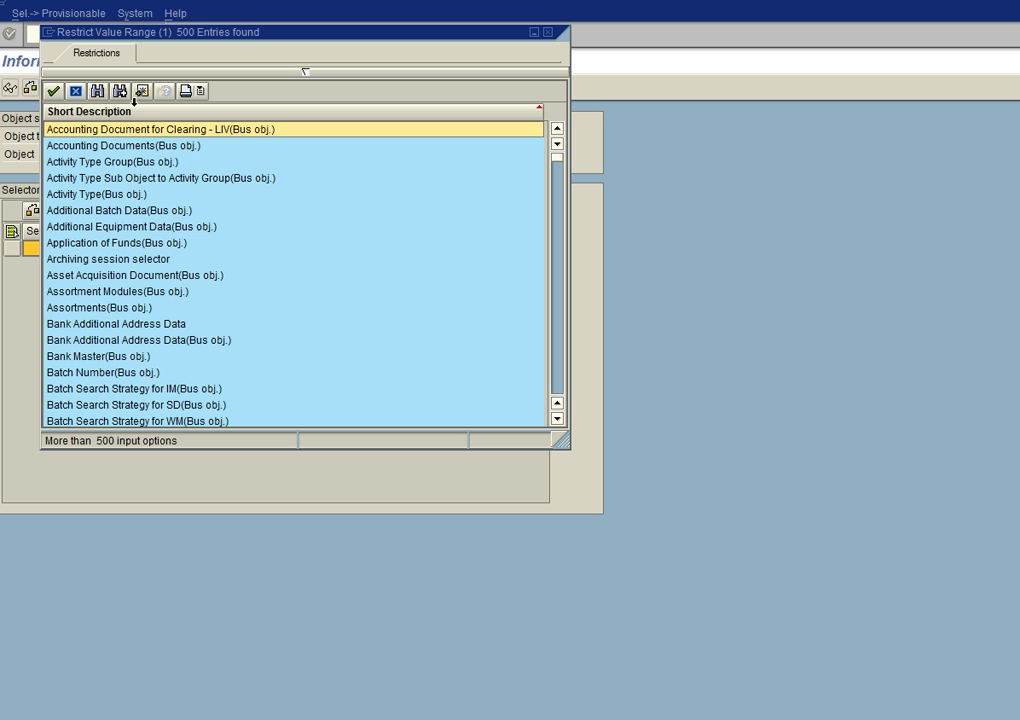
pyautogui.click(106, 92)
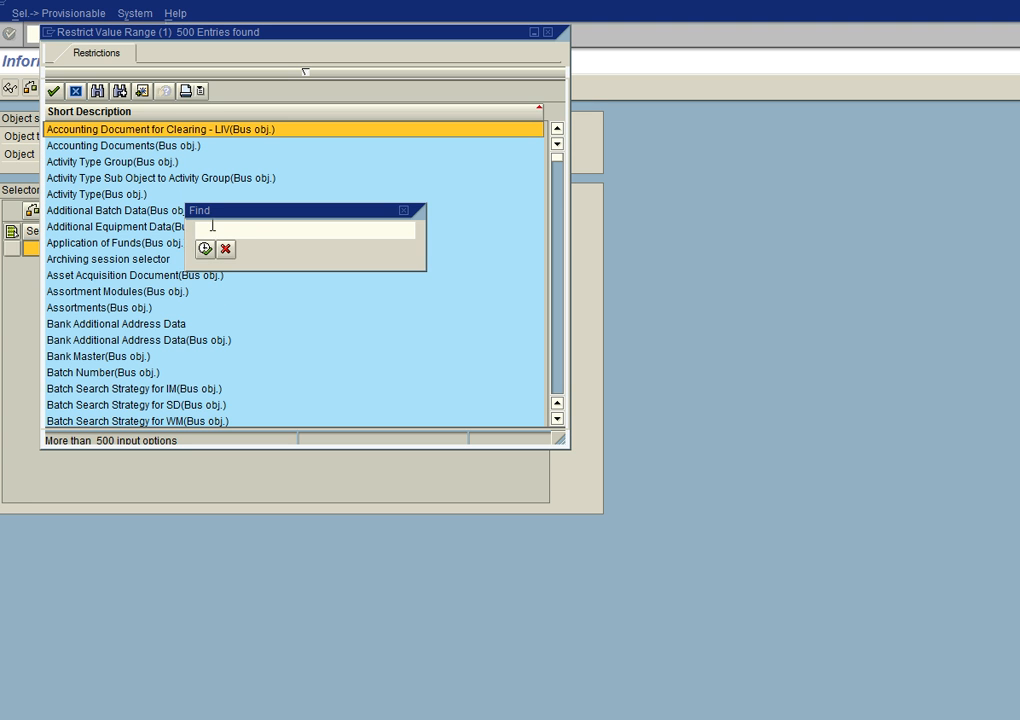
pyautogui.write('Selector for HR PA Template - ACME')
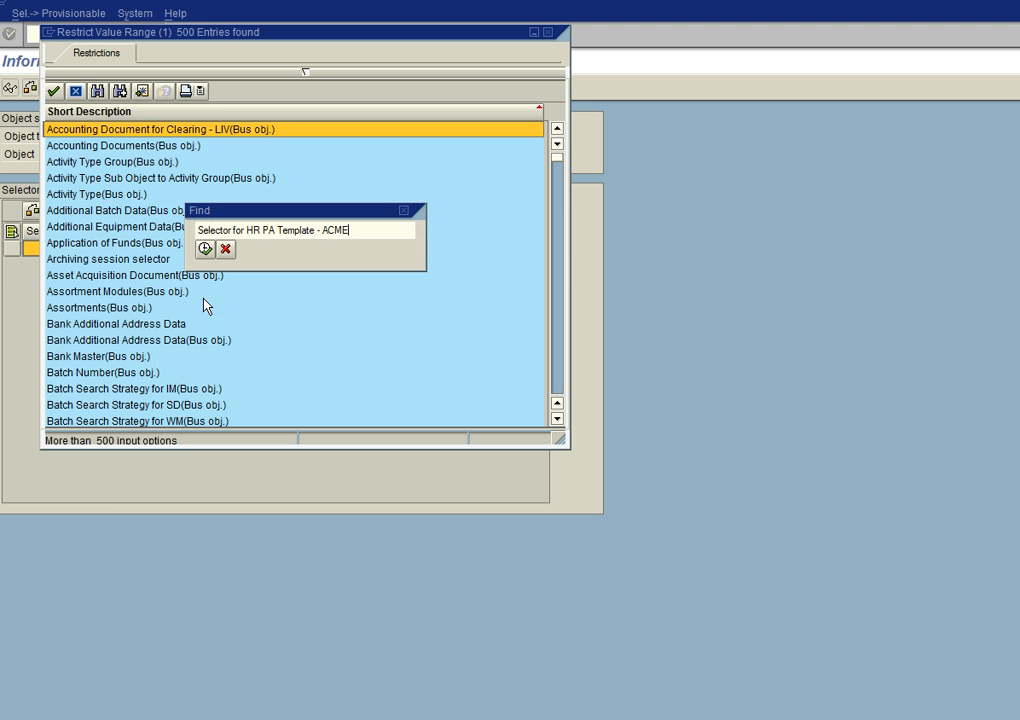
pyautogui.click(205, 248)
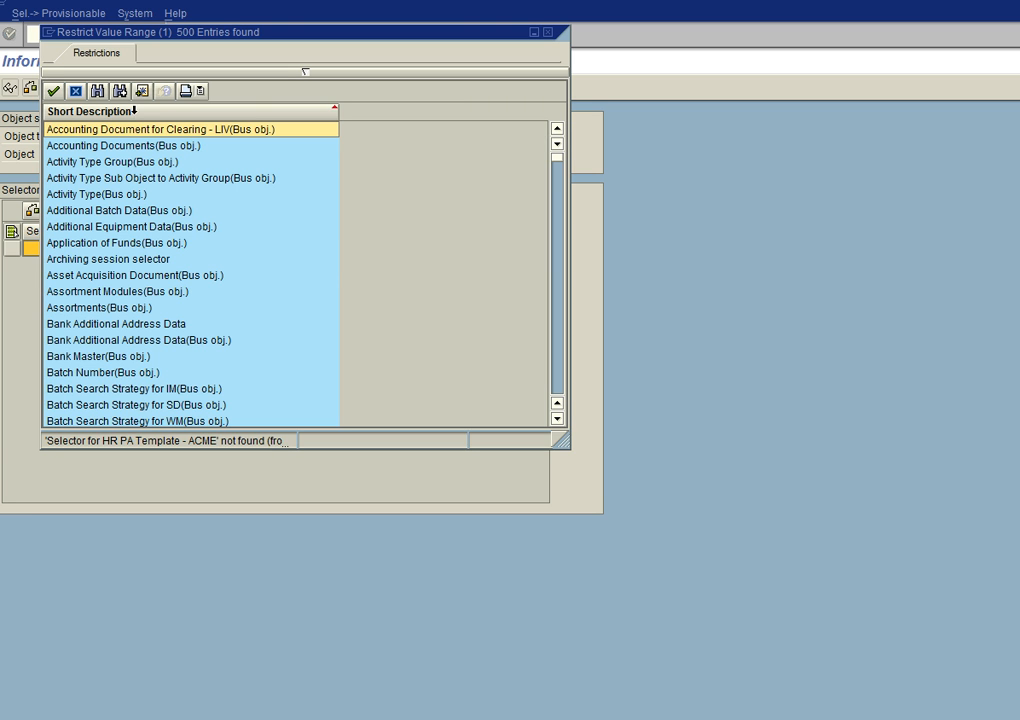
# Search the selector list for "Selector for HR PA" and look for further matches
pyautogui.click(97, 92)
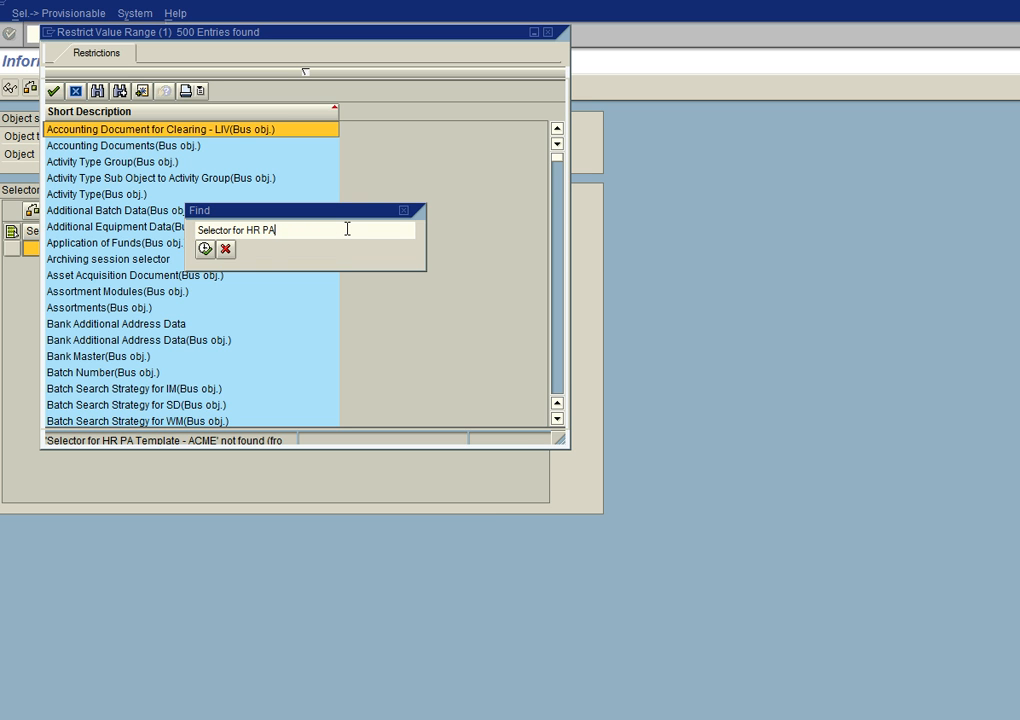
pyautogui.click(205, 248)
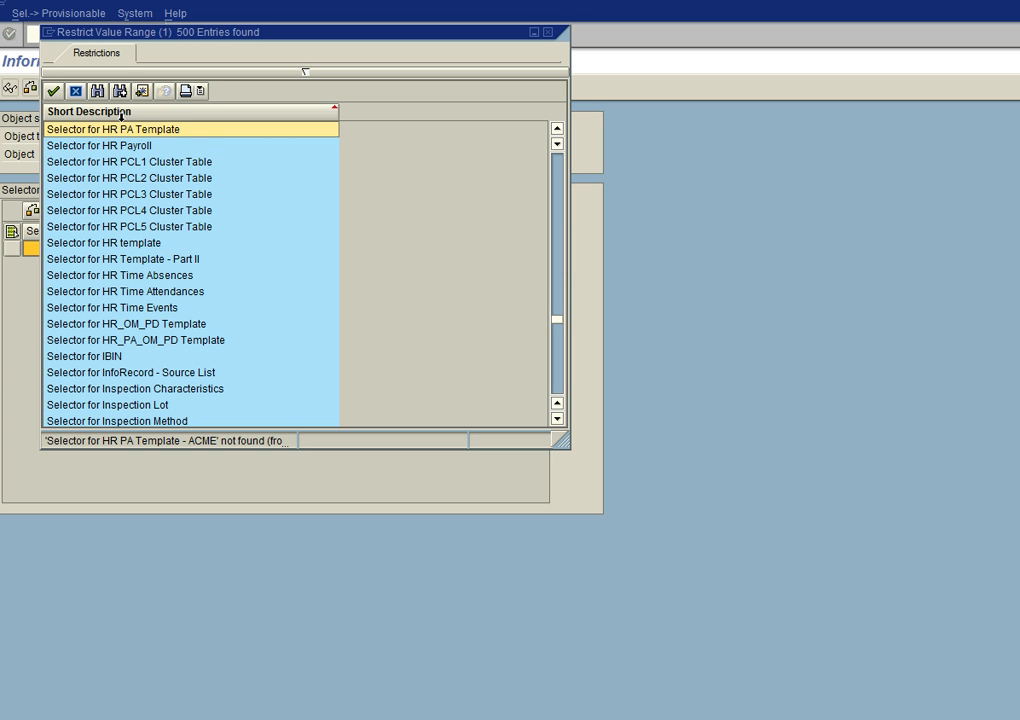
pyautogui.click(119, 91)
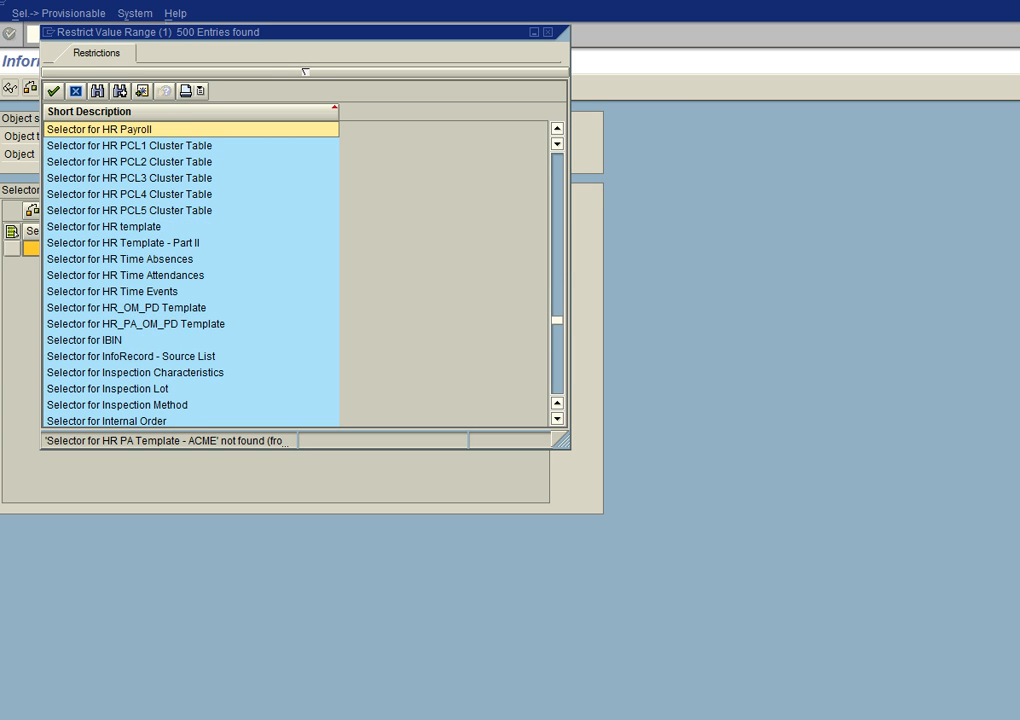
pyautogui.click(117, 91)
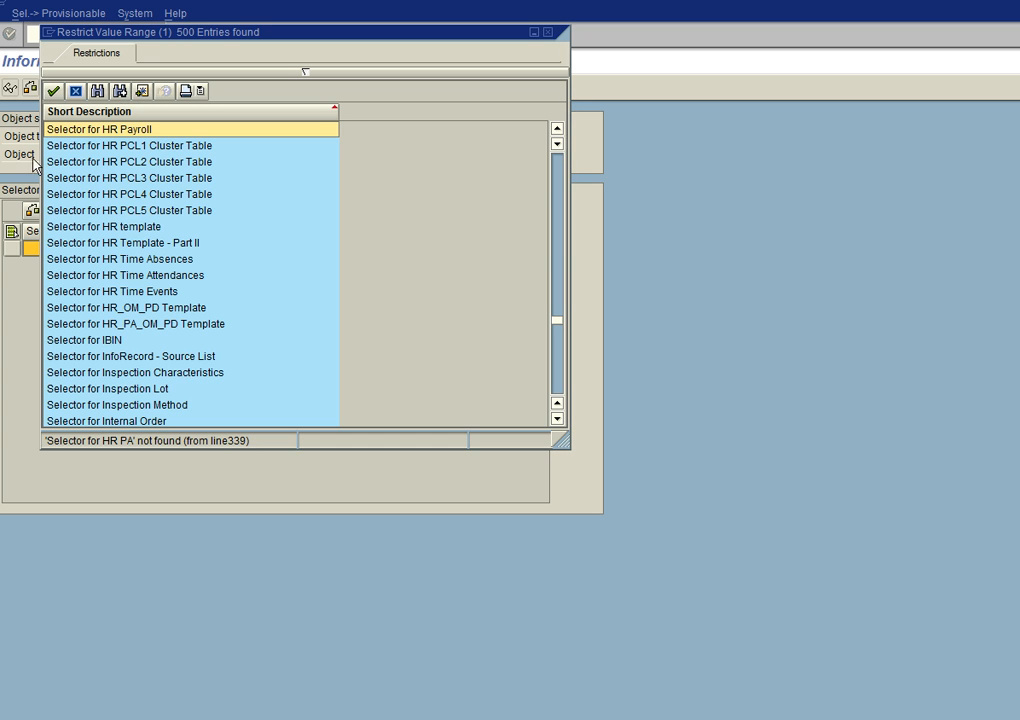
pyautogui.click(185, 260)
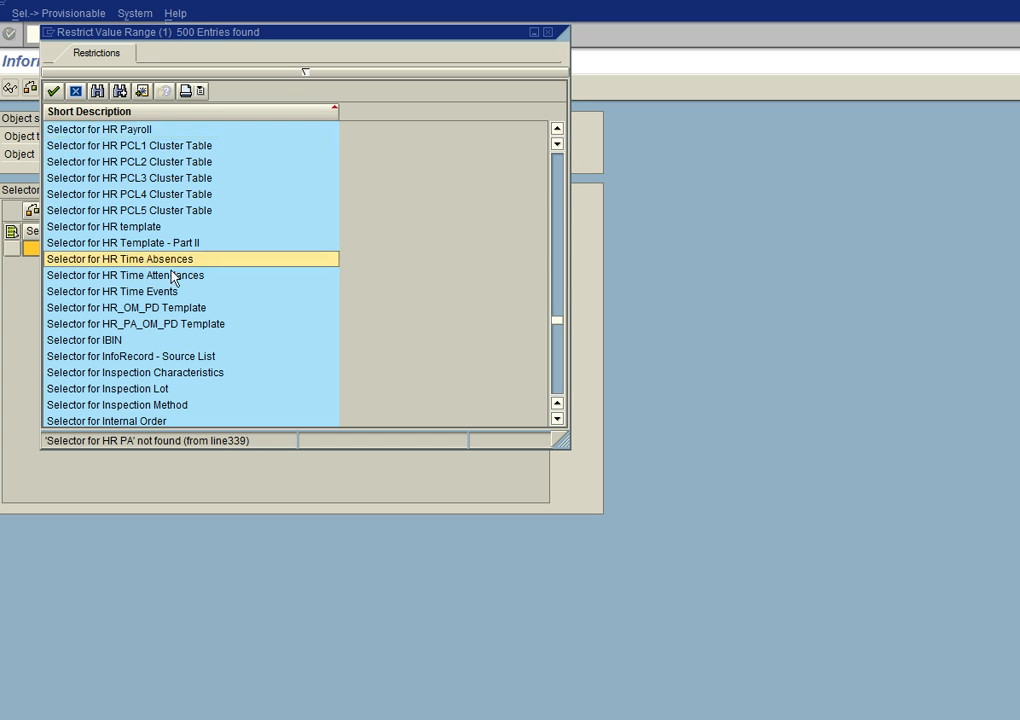
# Enter 1000 as the maximum number of hits and repeat the search for "Selector for HR PA" and its further matches
pyautogui.click(302, 72)
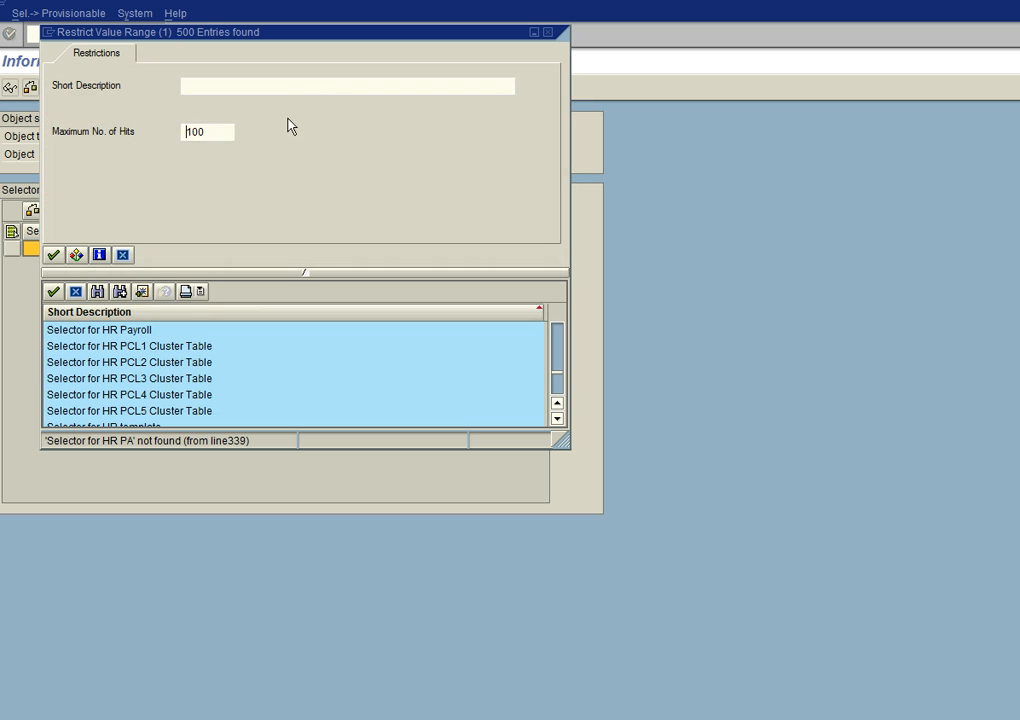
pyautogui.moveTo(207, 132); pyautogui.dragTo(67, 124)
pyautogui.write('1000')
pyautogui.click(306, 273)
pyautogui.click(97, 91)
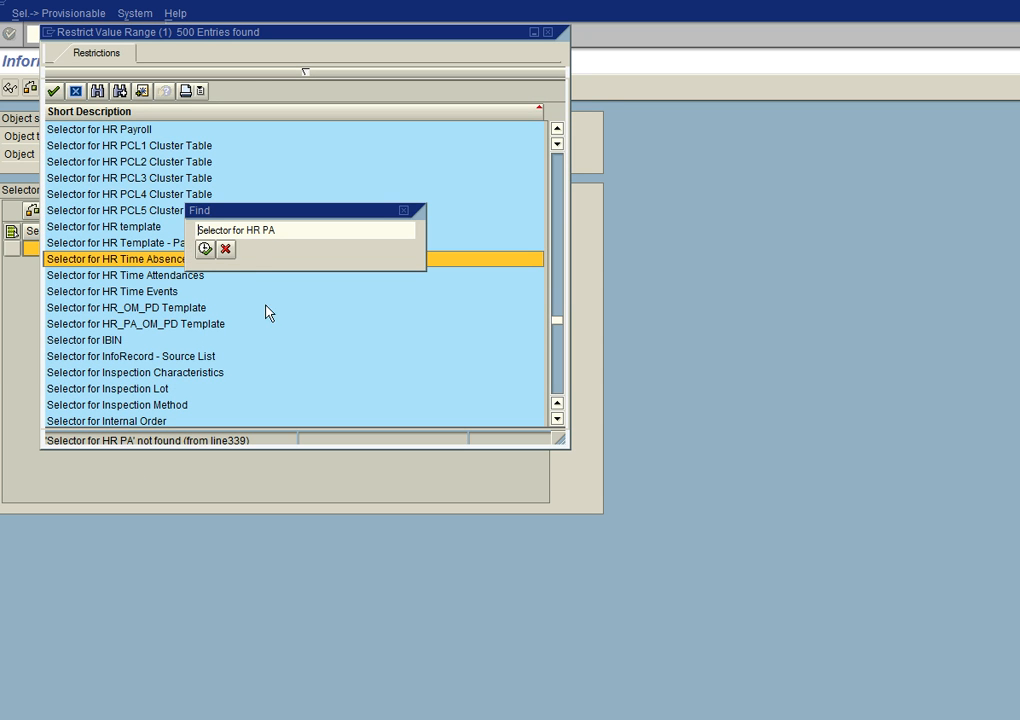
pyautogui.click(206, 250)
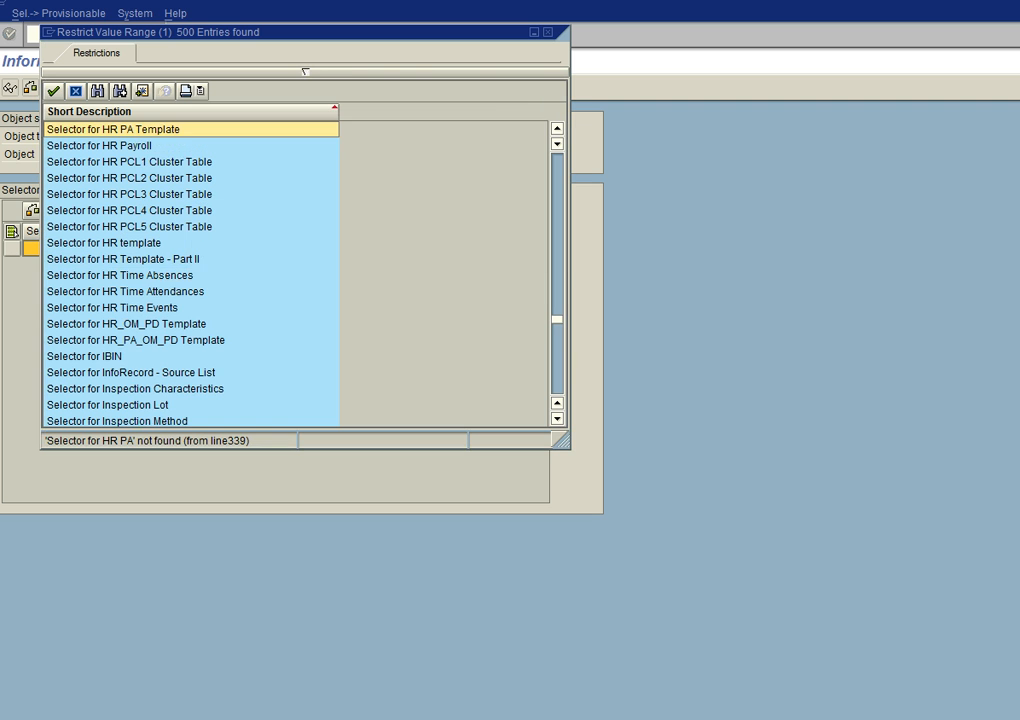
pyautogui.click(119, 91)
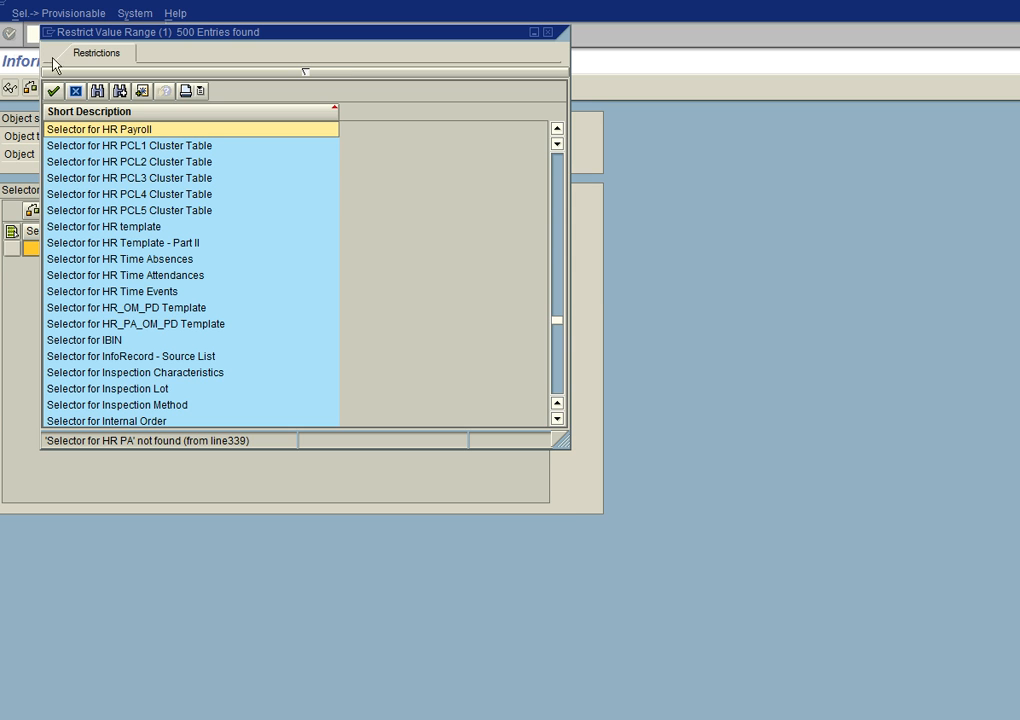
pyautogui.click(117, 90)
# Change the maximum number of hits and rerun the restriction to reload the complete selector list
pyautogui.click(305, 73)
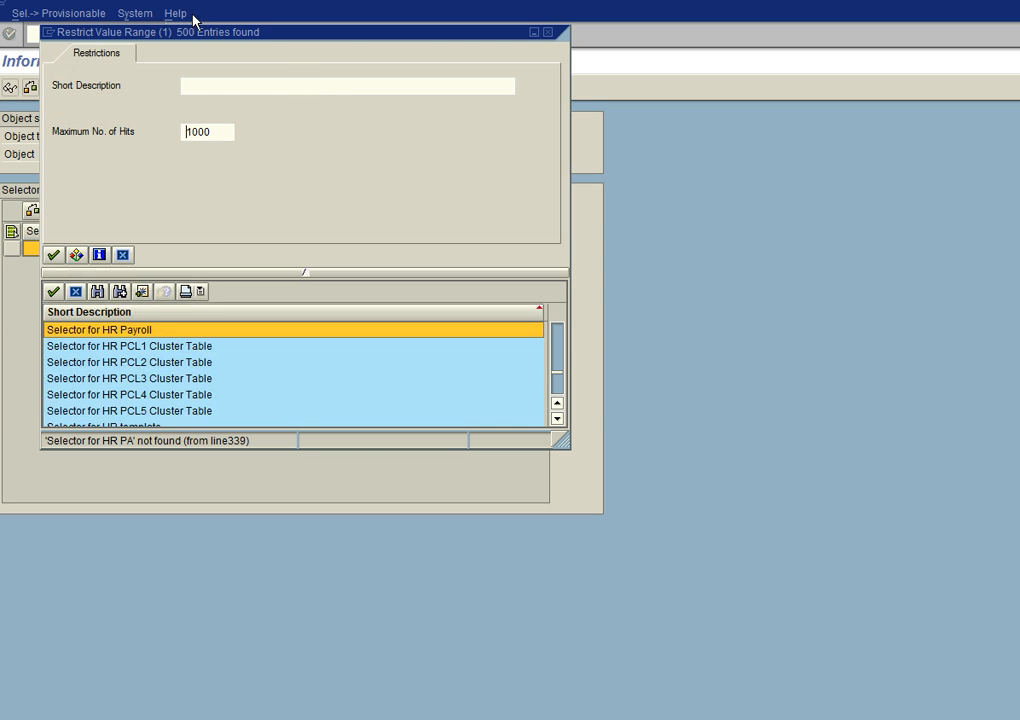
pyautogui.doubleClick(184, 131)
pyautogui.write('50')
pyautogui.click(53, 254)
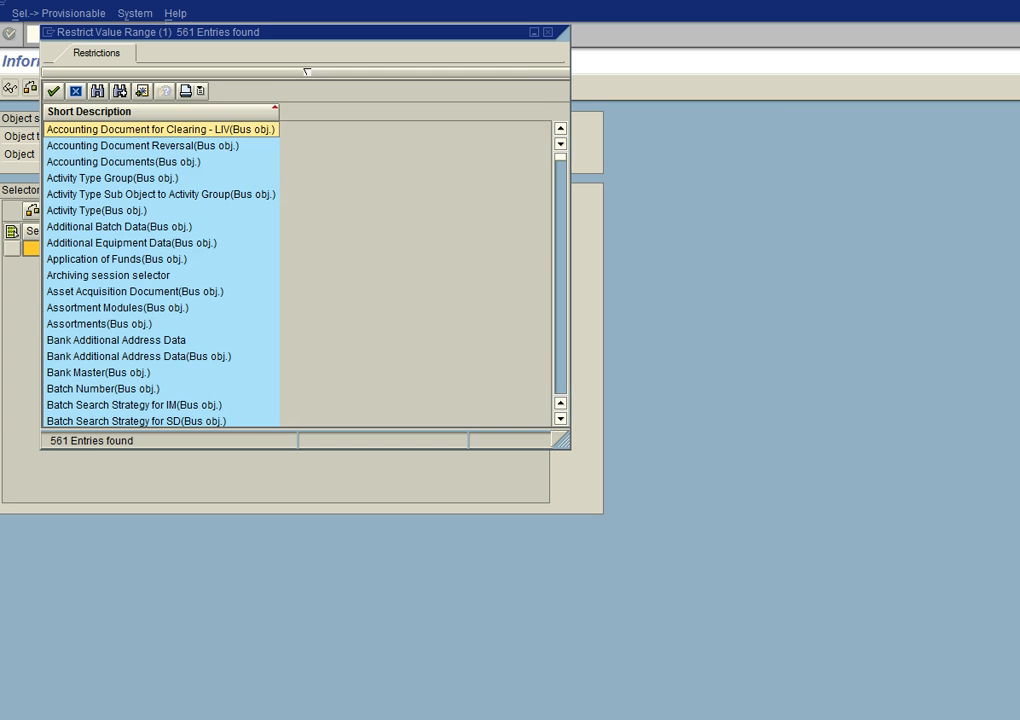
# Find "Selector for HR PA" in the reloaded list and assign "Selector for HR PA Template - ACME" to the new row
pyautogui.click(100, 91)
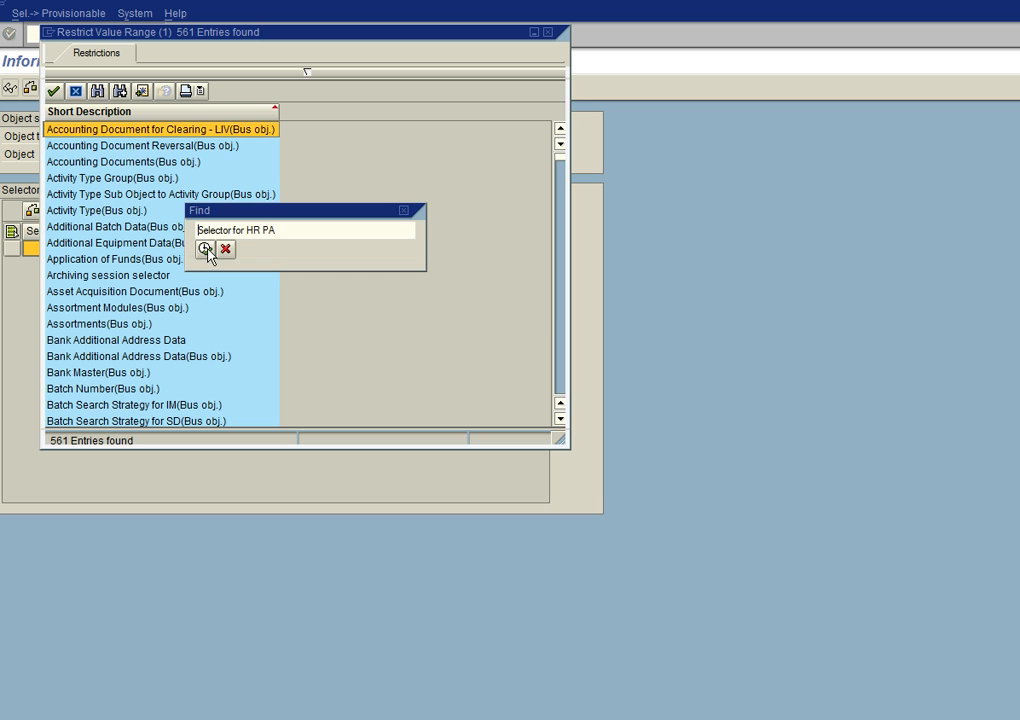
pyautogui.click(203, 249)
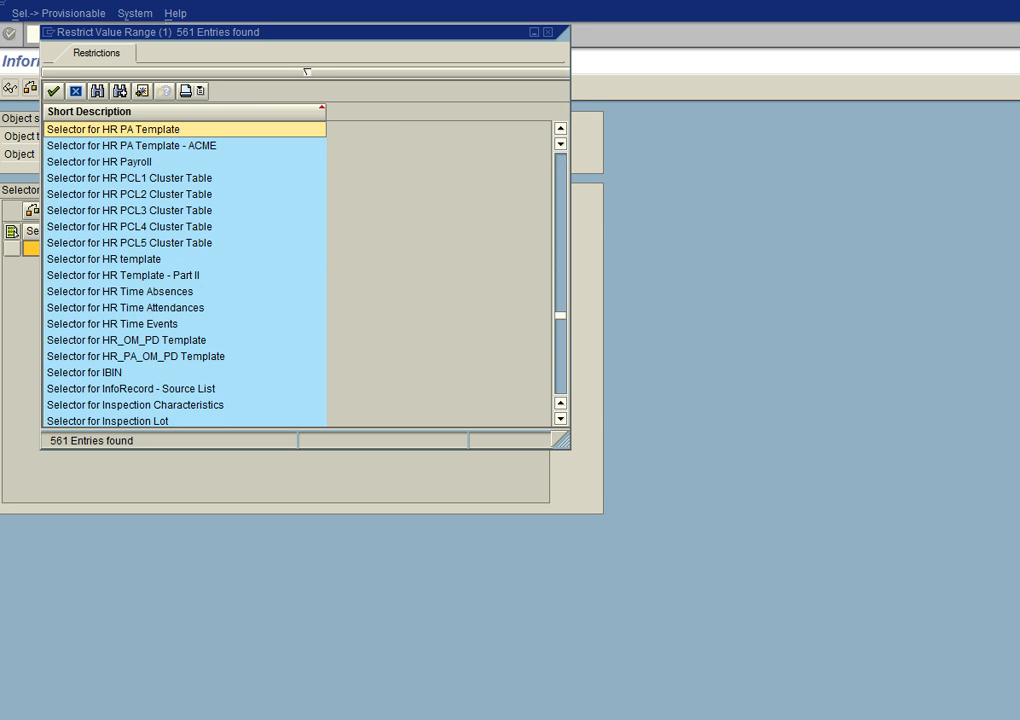
pyautogui.doubleClick(150, 146)
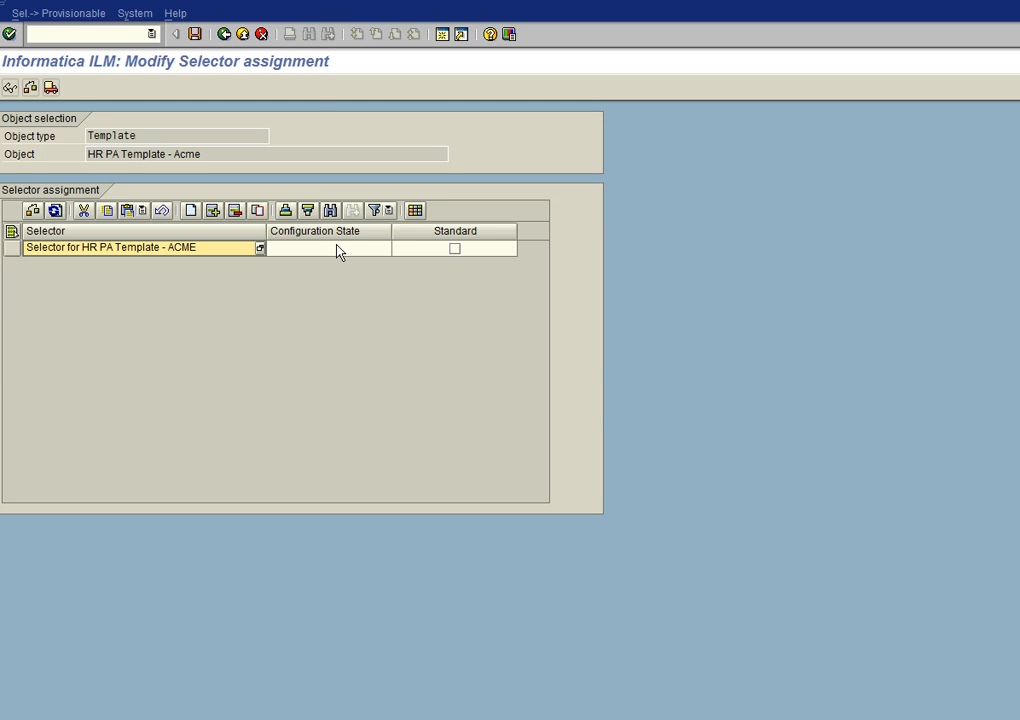
# Set the assigned selector's configuration state to 10, mark it as standard and save the assignment
pyautogui.click(384, 256)
pyautogui.click(385, 249)
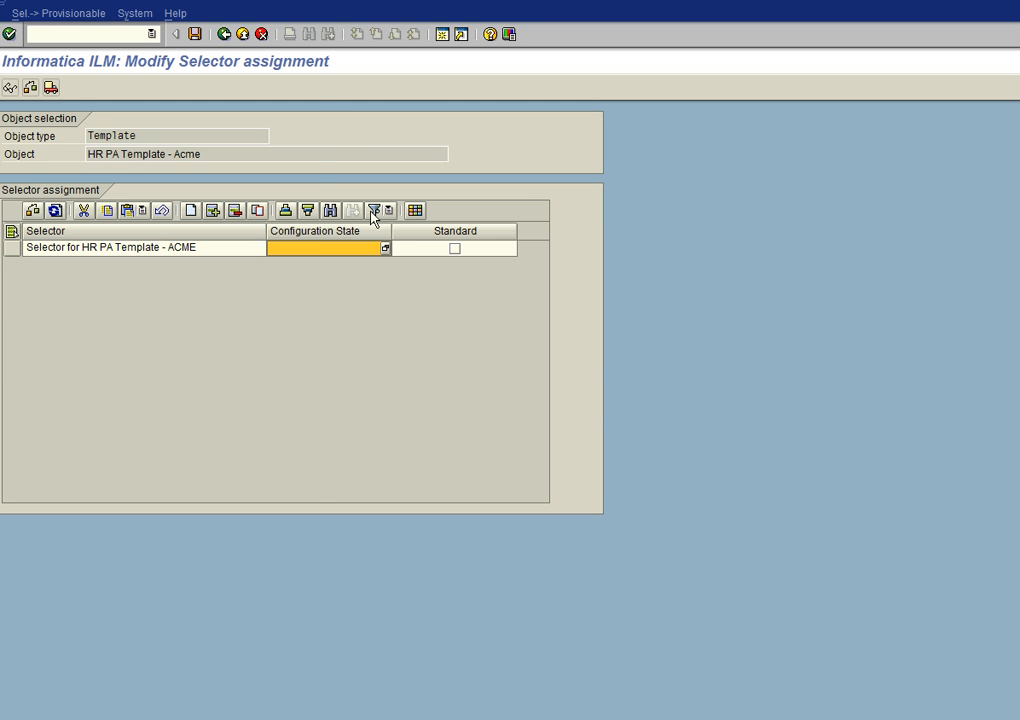
pyautogui.doubleClick(140, 108)
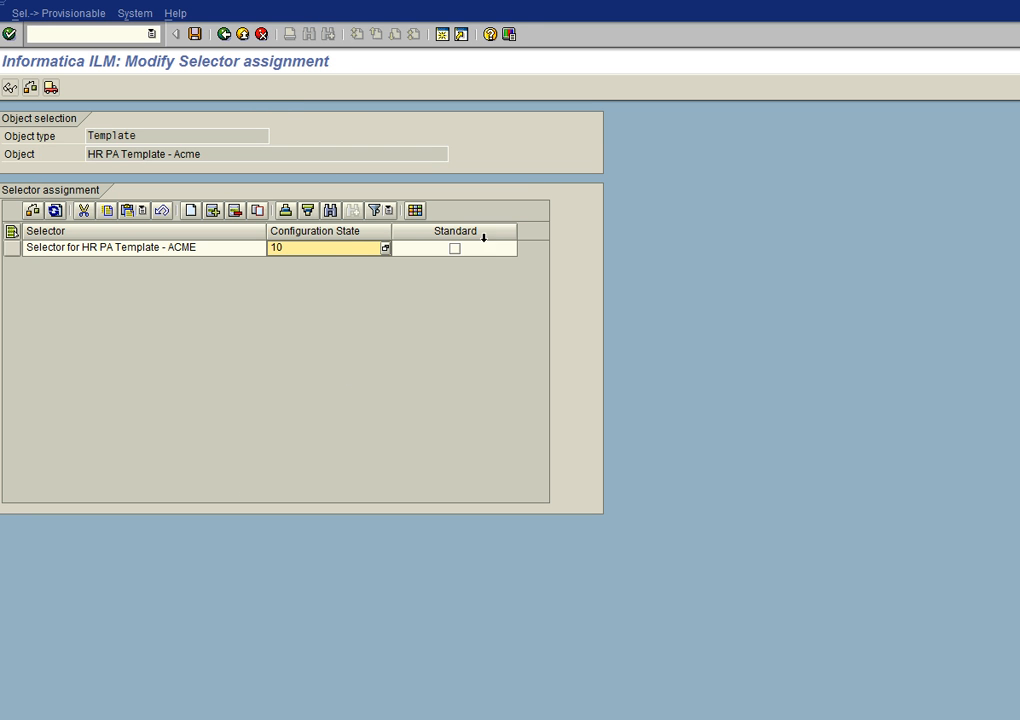
pyautogui.click(453, 251)
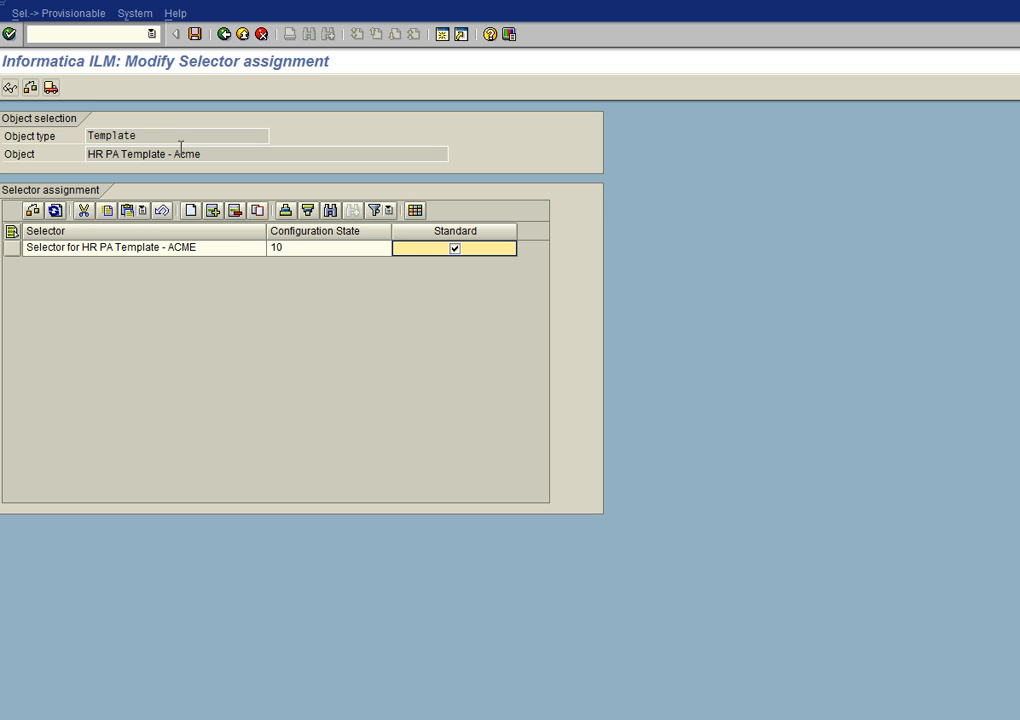
pyautogui.click(195, 34)
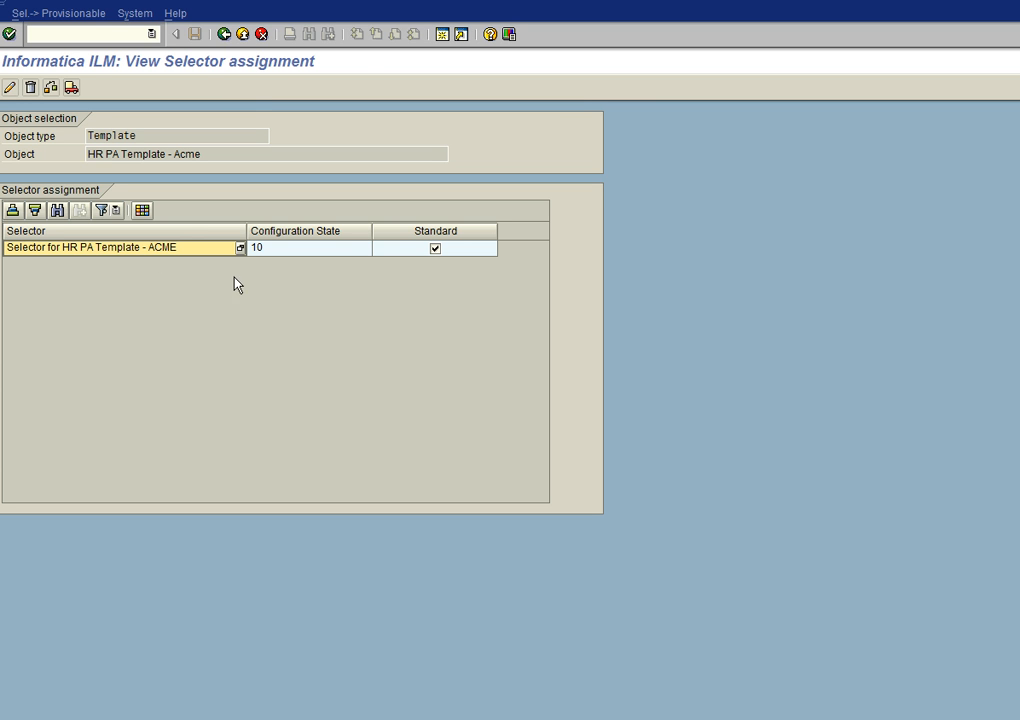
pyautogui.click(225, 36)
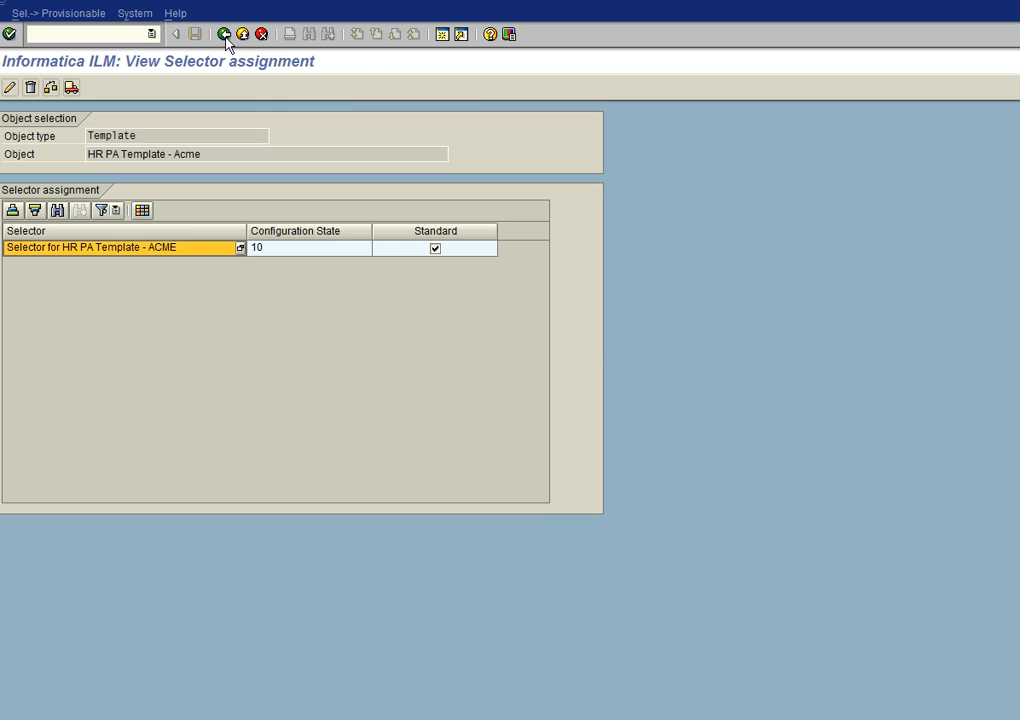